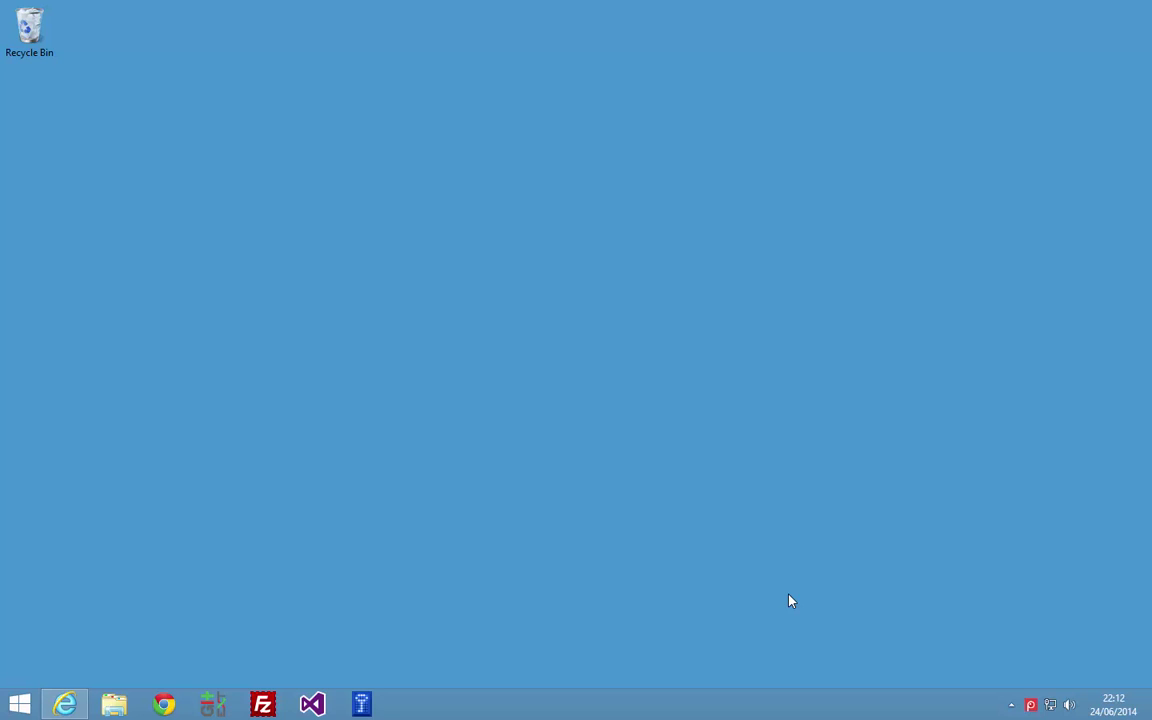
Restore the Internet Explorer window showing Bing's 'dallas weather forecast' results.
{"action": "left_click", "coordinate": [60, 705]}
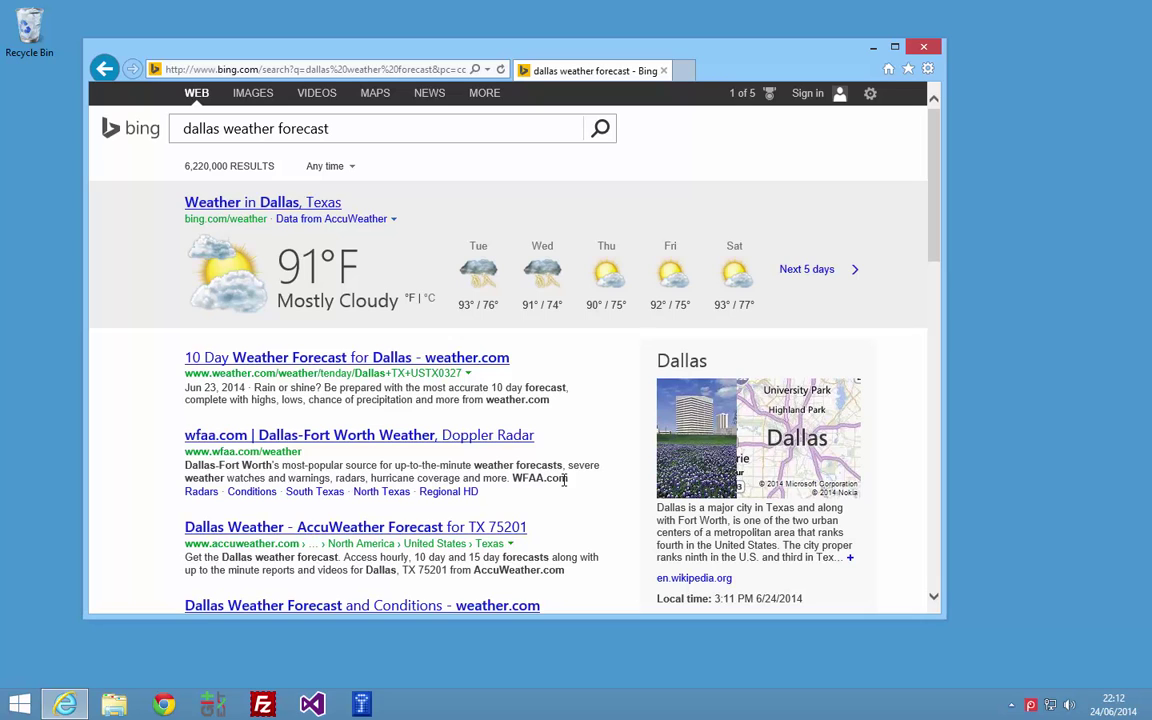
Capture the Bing weather browser window as 2014-06-24_22h12_25.png and show its sharing destinations.
{"action": "left_click", "coordinate": [1031, 705]}
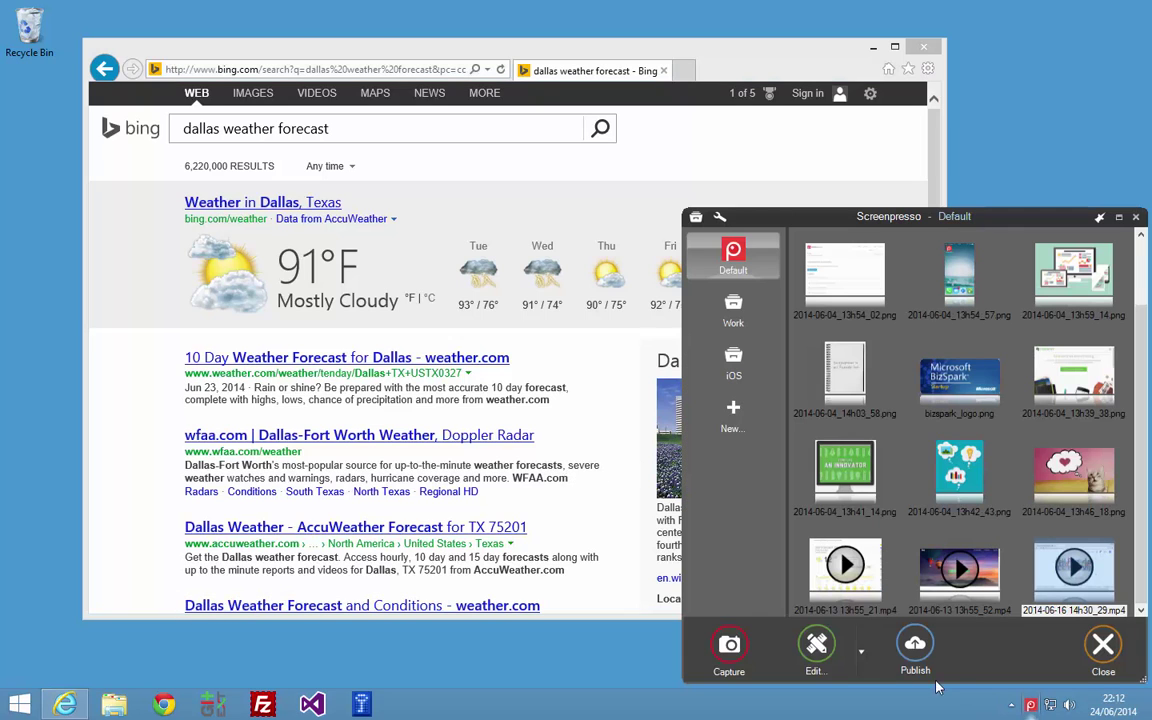
{"action": "left_click", "coordinate": [729, 645]}
{"action": "left_click", "coordinate": [595, 527]}
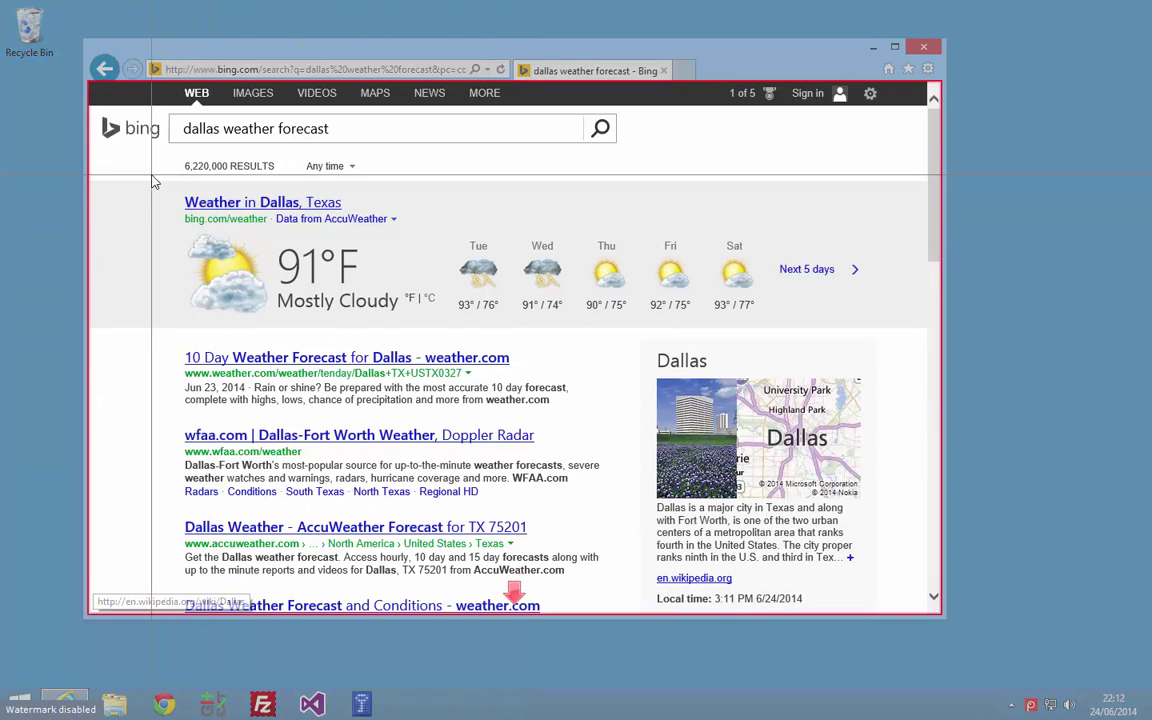
{"action": "left_click", "coordinate": [157, 181]}
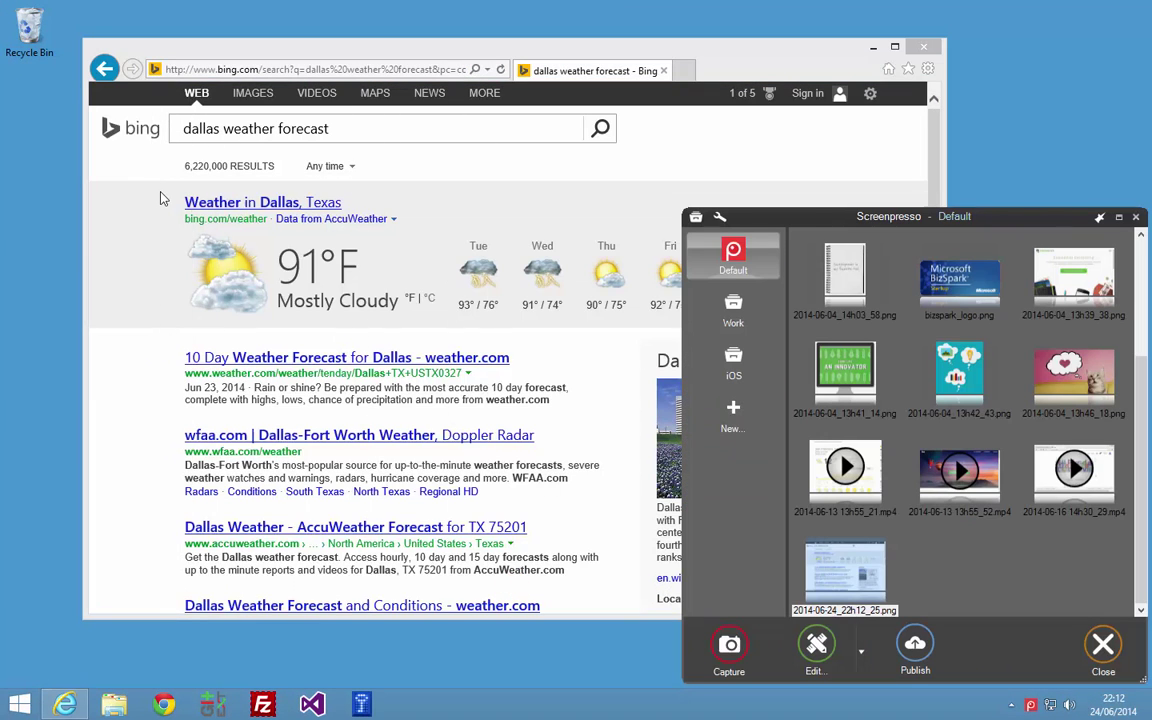
{"action": "left_click", "coordinate": [918, 649]}
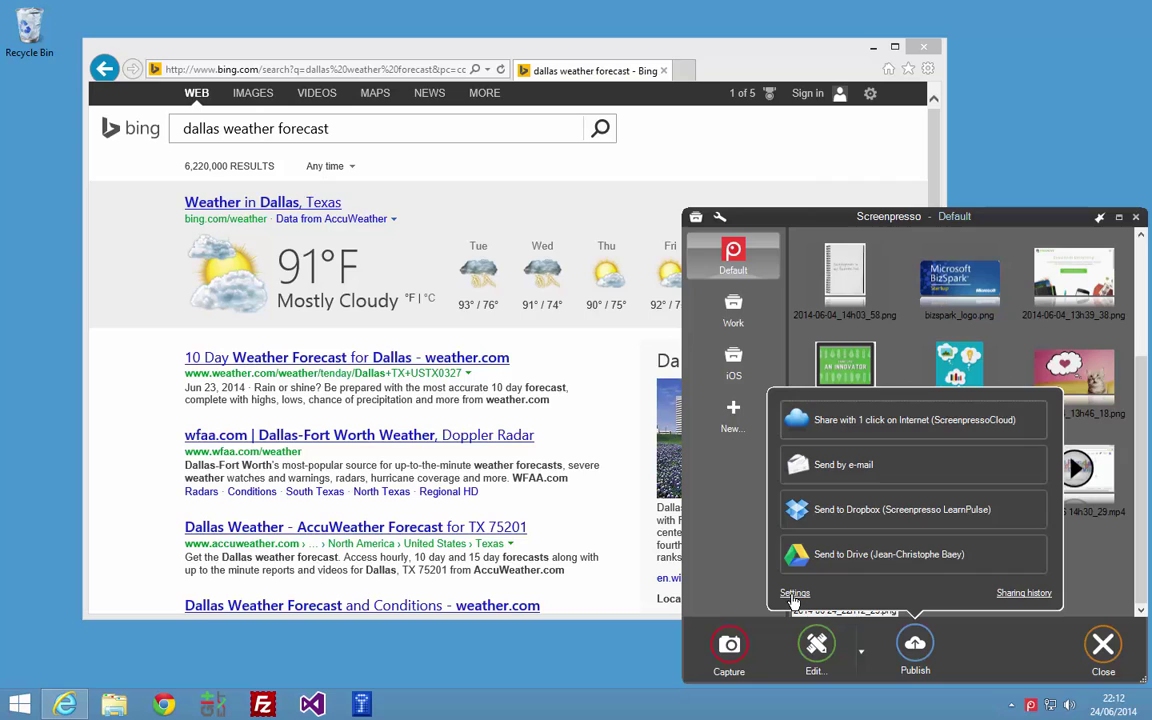
Add and re-authorize an Evernote account in Screenpresso's Sharing settings, then save the settings.
{"action": "left_click", "coordinate": [794, 594]}
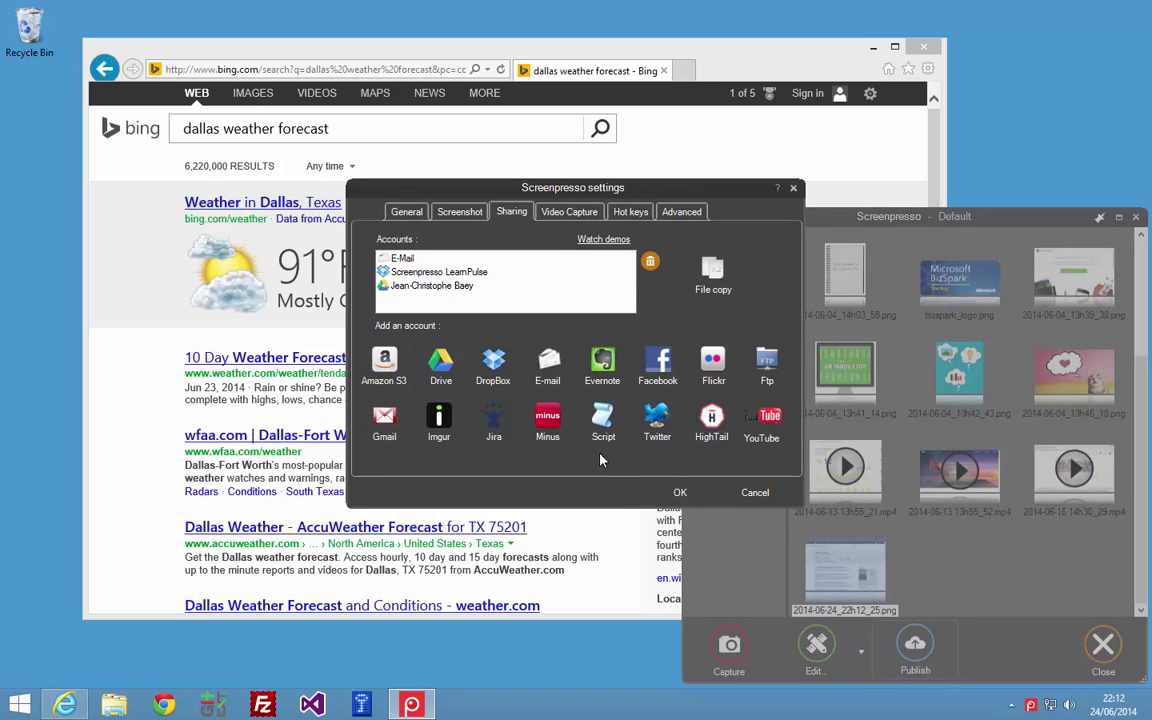
{"action": "left_click", "coordinate": [603, 372]}
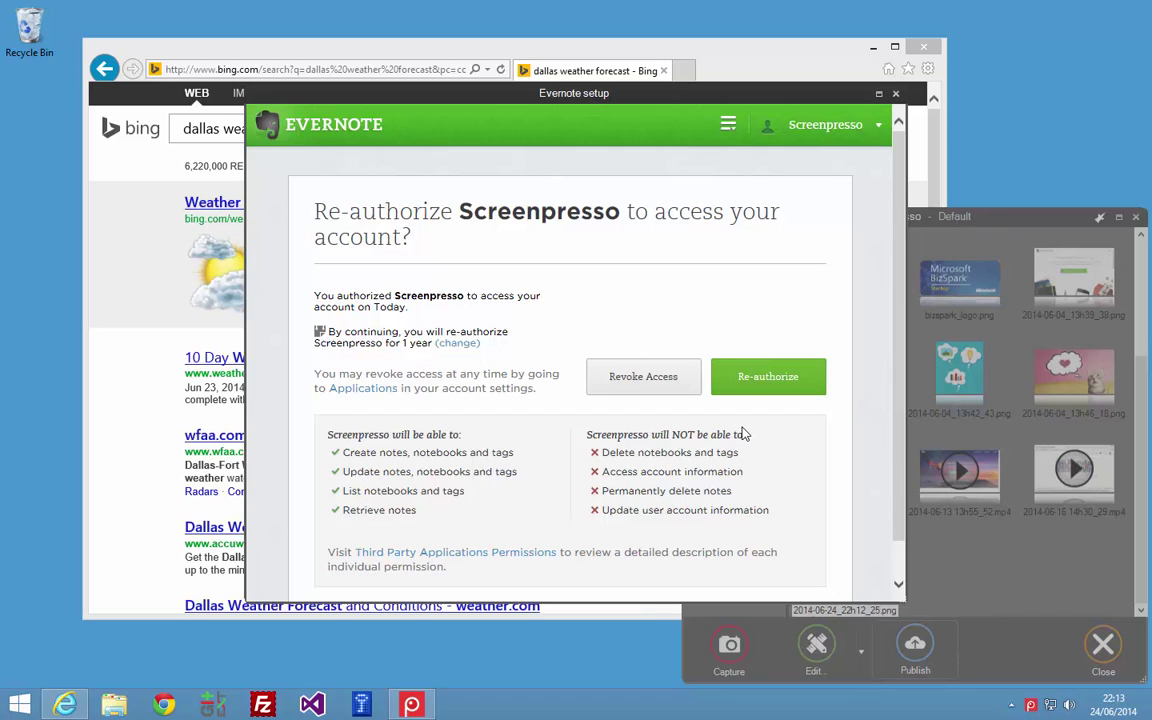
{"action": "left_click", "coordinate": [748, 390]}
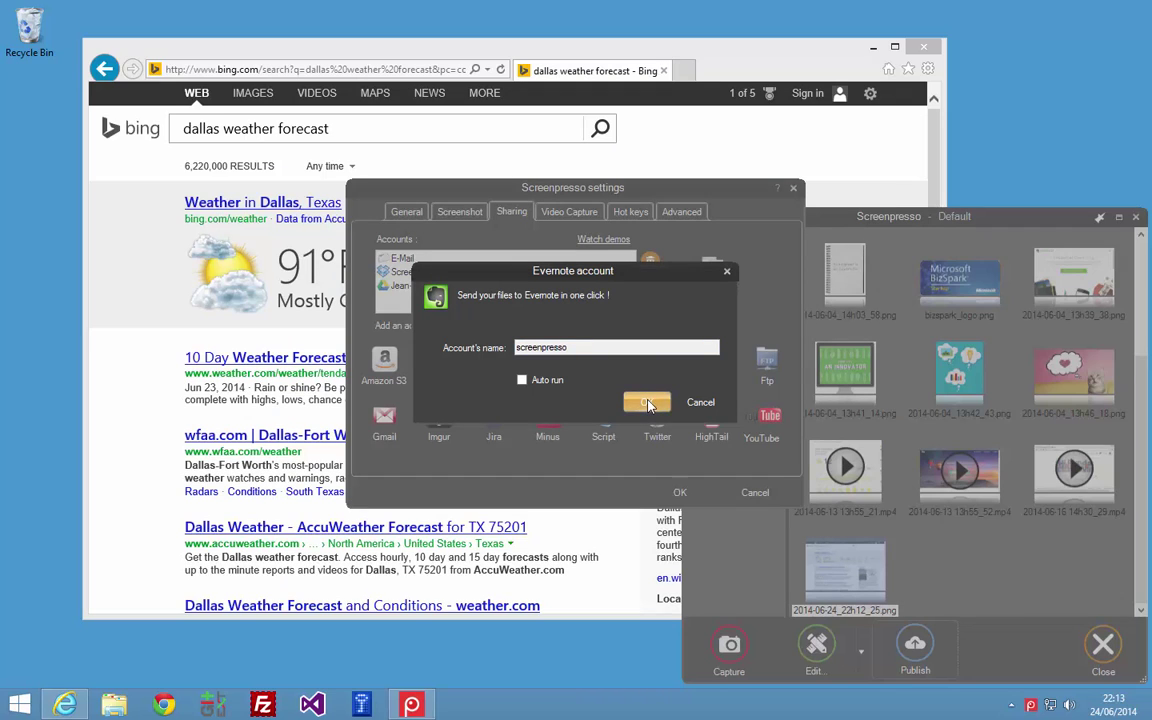
{"action": "left_click", "coordinate": [648, 403]}
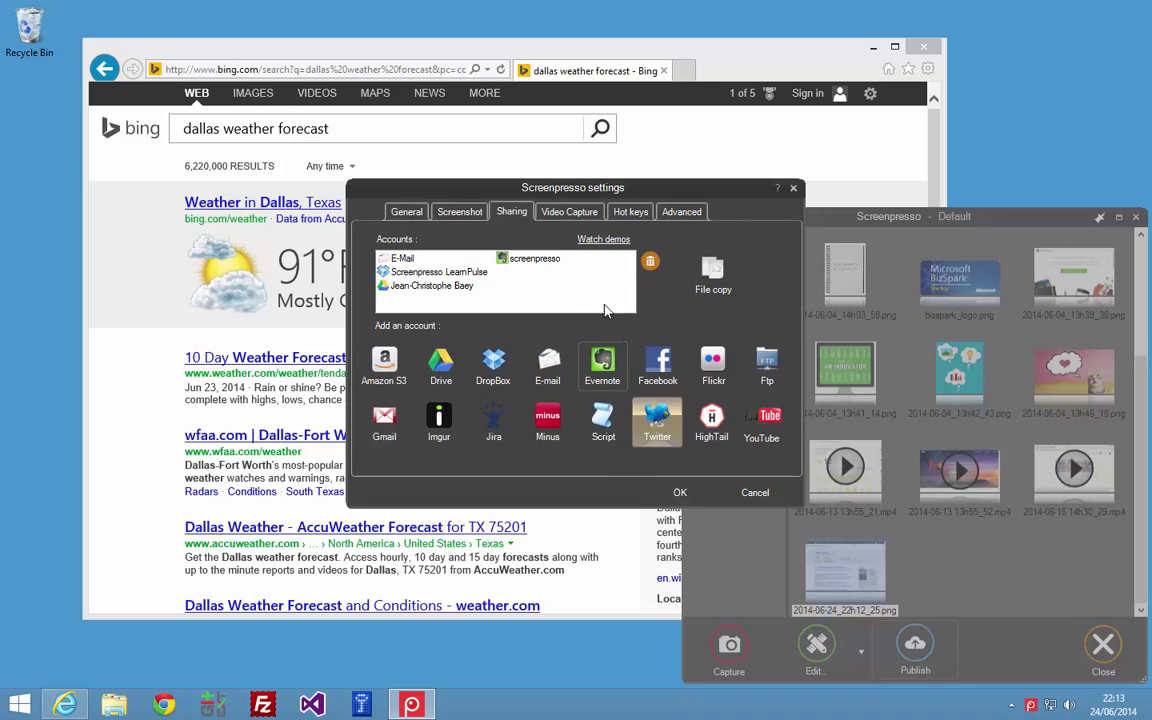
{"action": "left_click", "coordinate": [680, 492]}
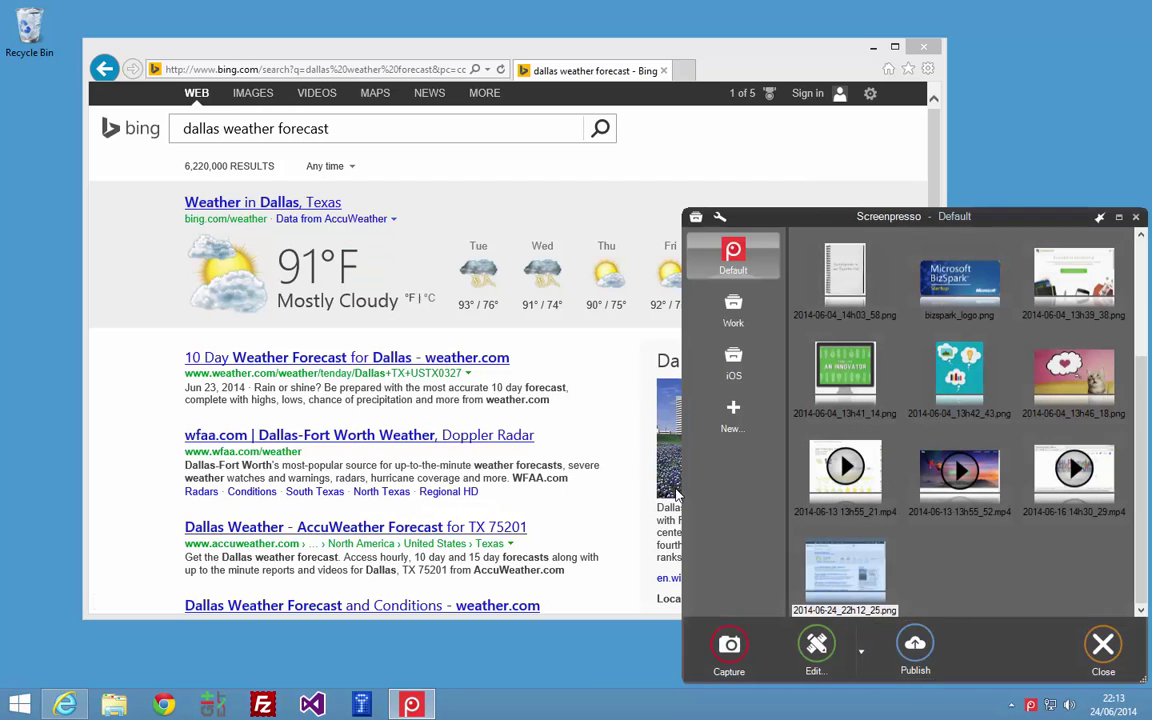
Send the new capture to Evernote titled 'Dallas Weather forecast' with description 'Just capture from Bing'.
{"action": "left_click", "coordinate": [867, 578]}
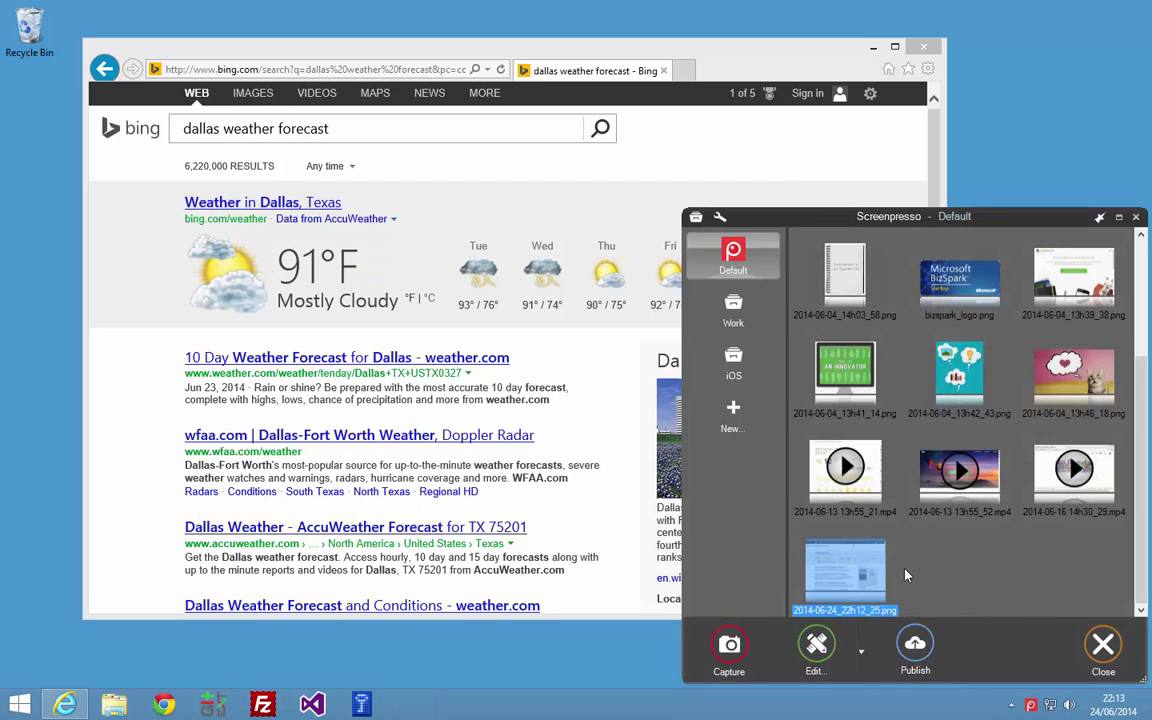
{"action": "left_click", "coordinate": [915, 645]}
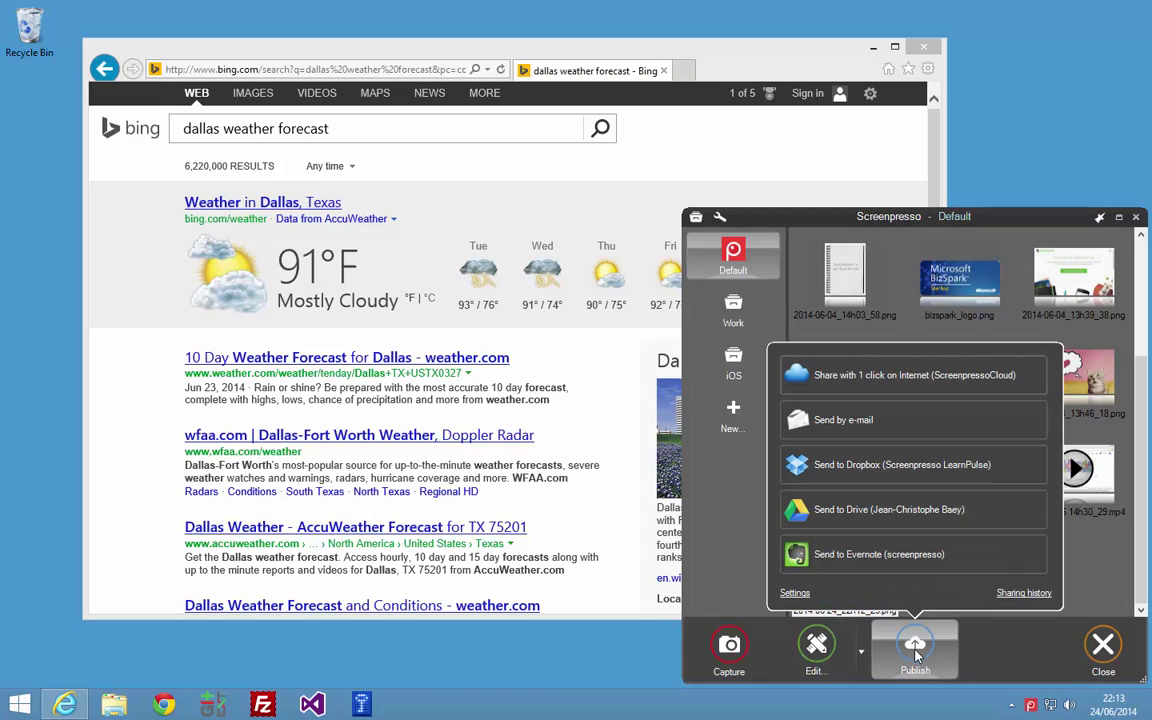
{"action": "left_click", "coordinate": [858, 556]}
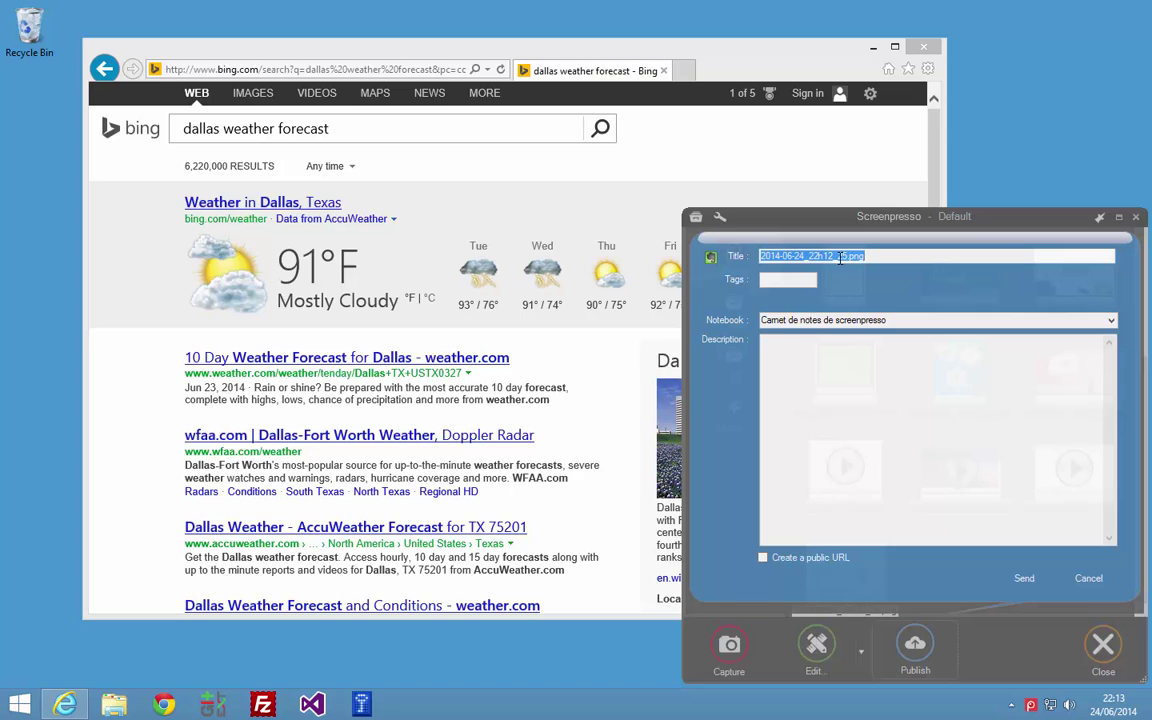
{"action": "type", "text": "Dallas We"}
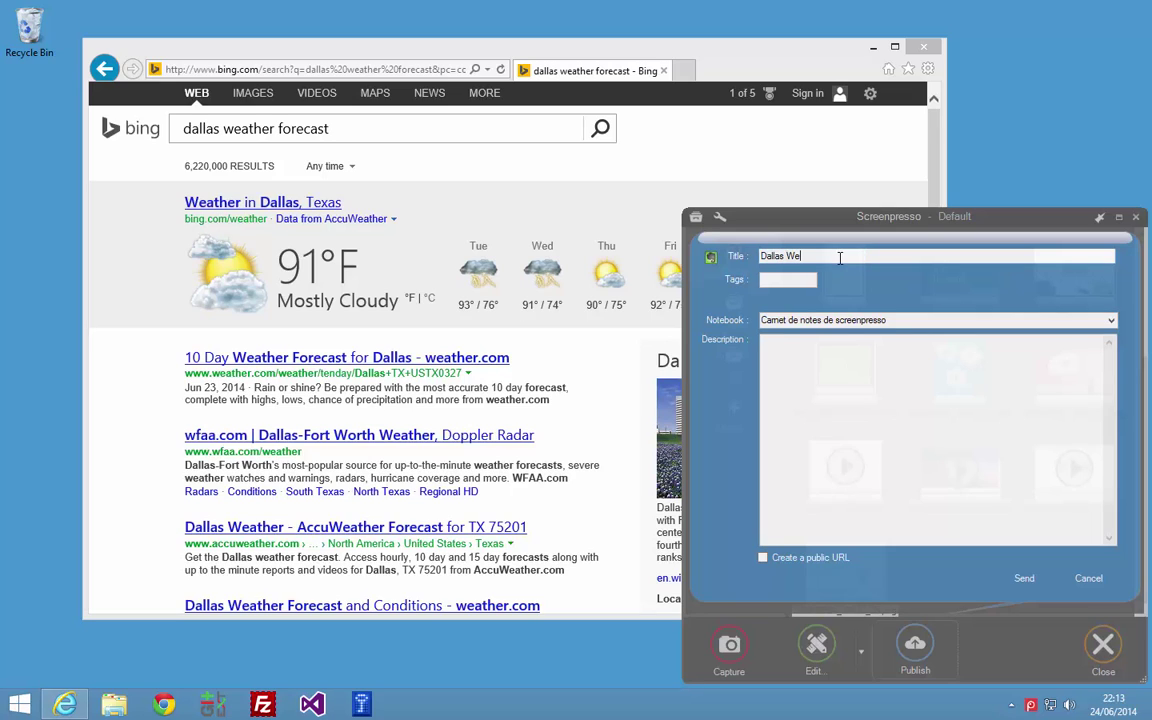
{"action": "type", "text": "ath"}
{"action": "key", "text": "Tab"}
{"action": "key", "text": "Tab"}
{"action": "left_click", "coordinate": [917, 382]}
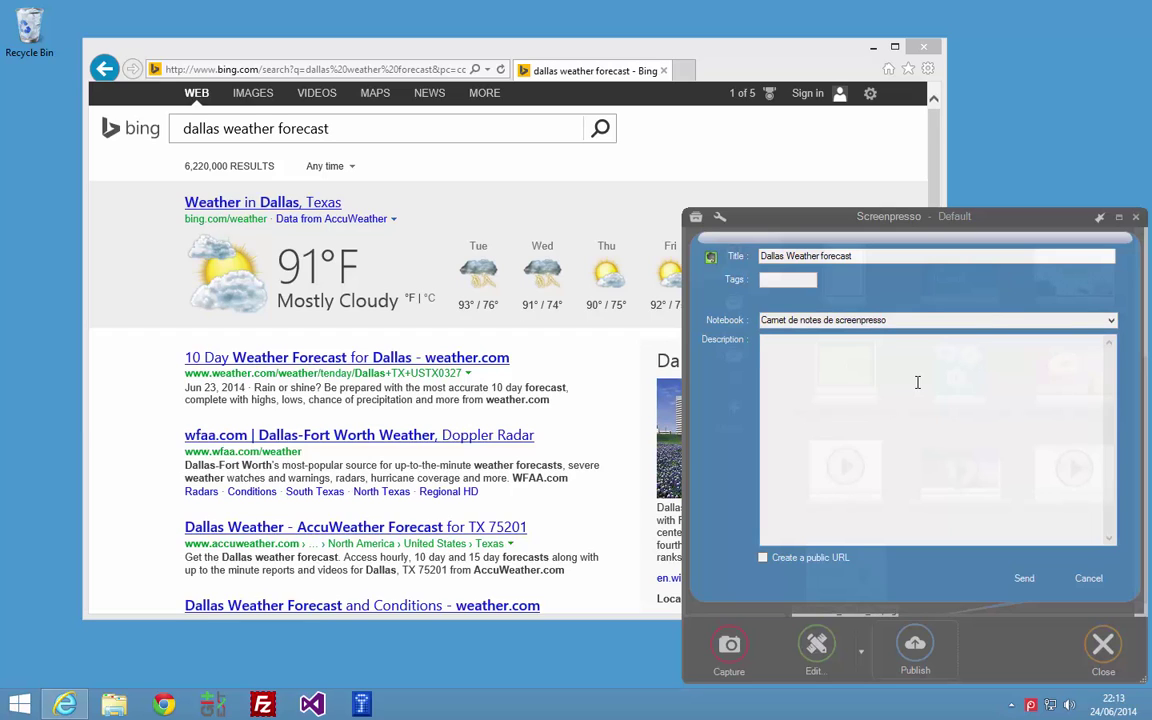
{"action": "type", "text": "Just capture from Bing"}
{"action": "left_click", "coordinate": [1016, 584]}
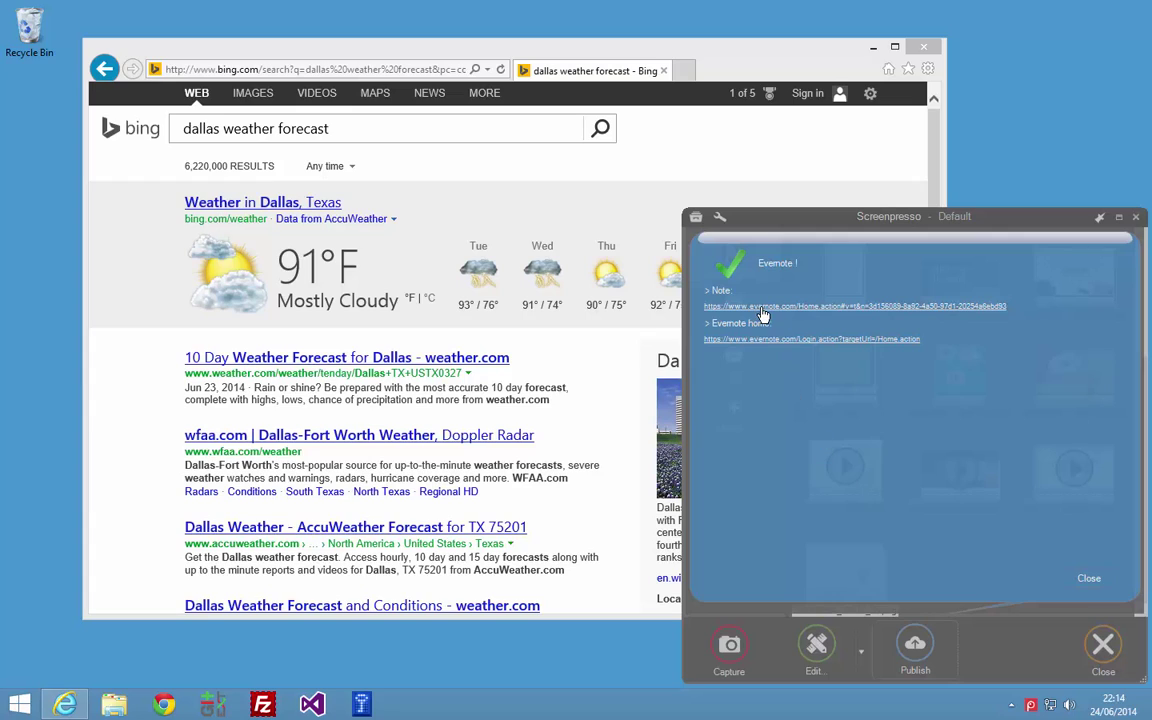
Open the new note's link to view 'Dallas Weather forecast' in Evernote Web.
{"action": "right_click", "coordinate": [799, 309]}
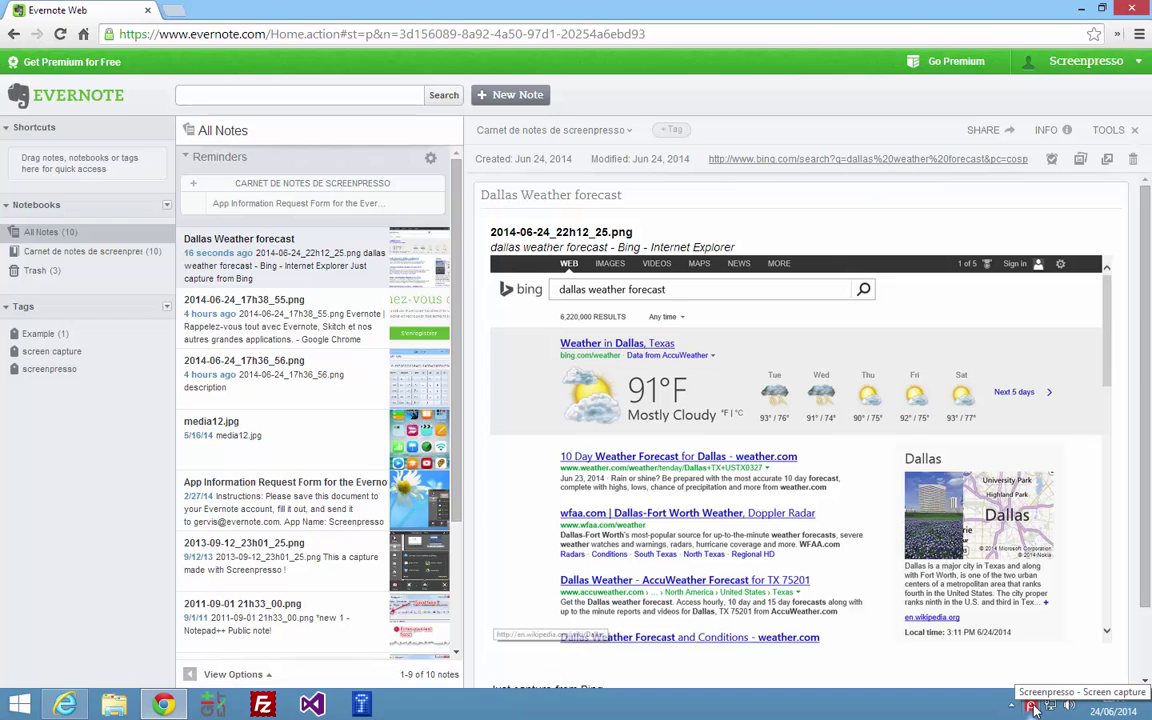
Set the advanced CaptureContext option to False, save, then close the upload result and Screenpresso.
{"action": "left_click", "coordinate": [1033, 706]}
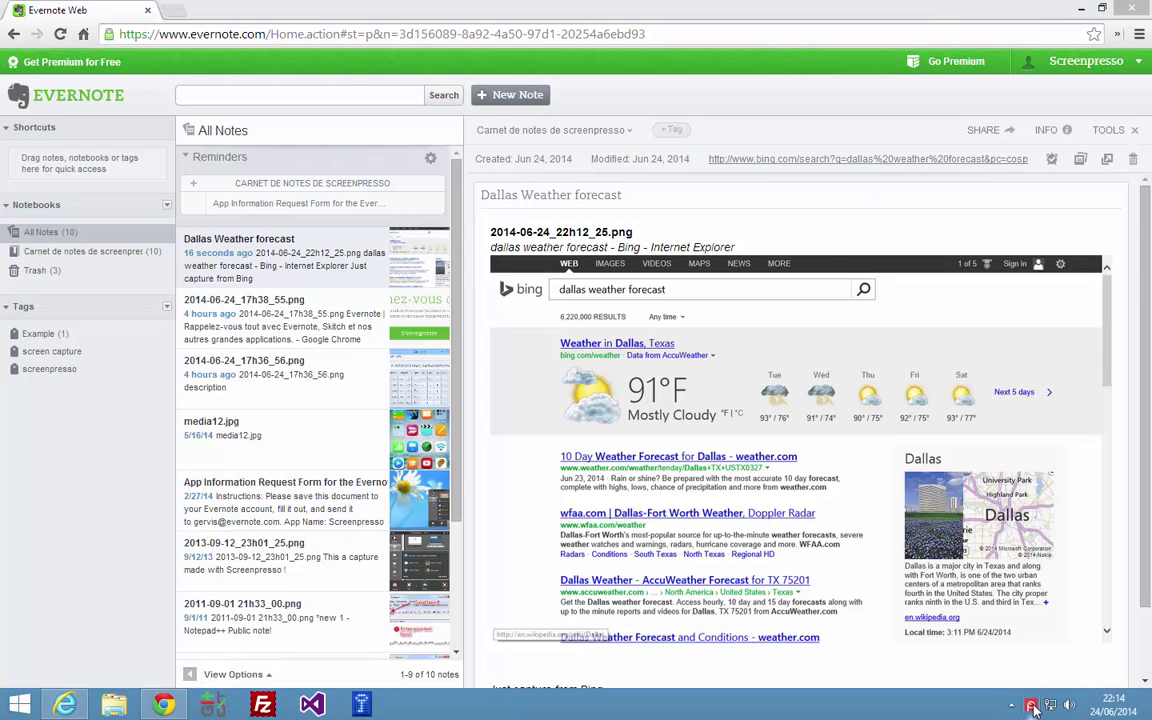
{"action": "left_click", "coordinate": [840, 620]}
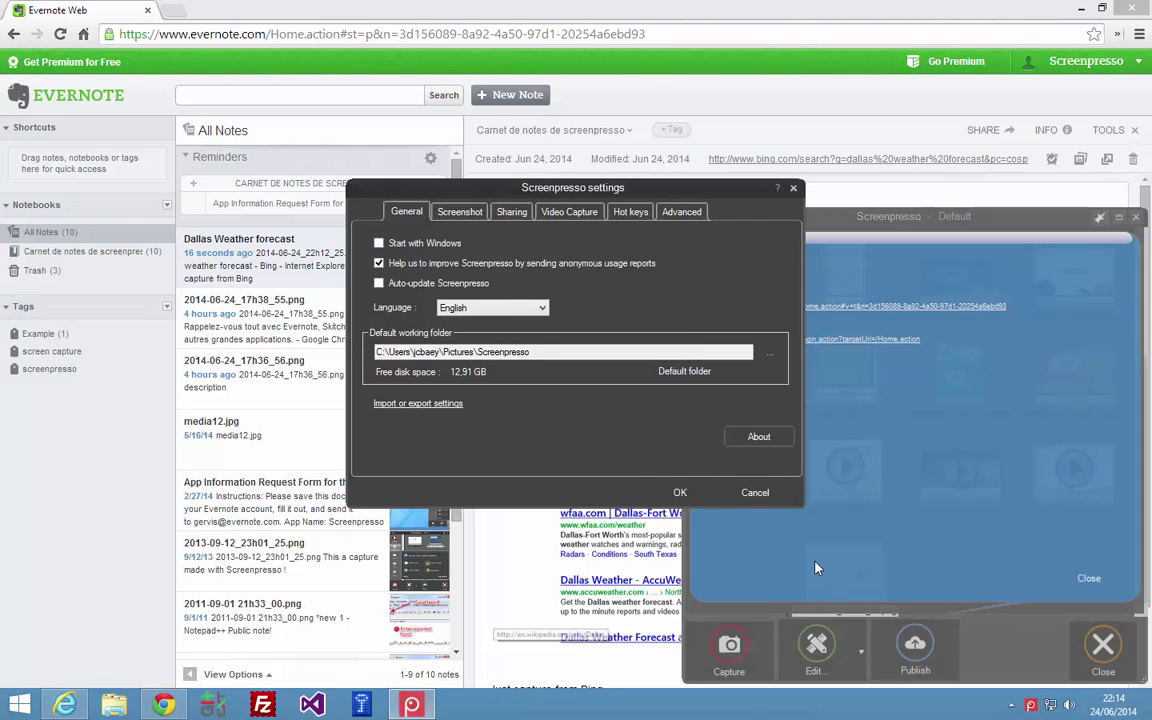
{"action": "left_click", "coordinate": [675, 214]}
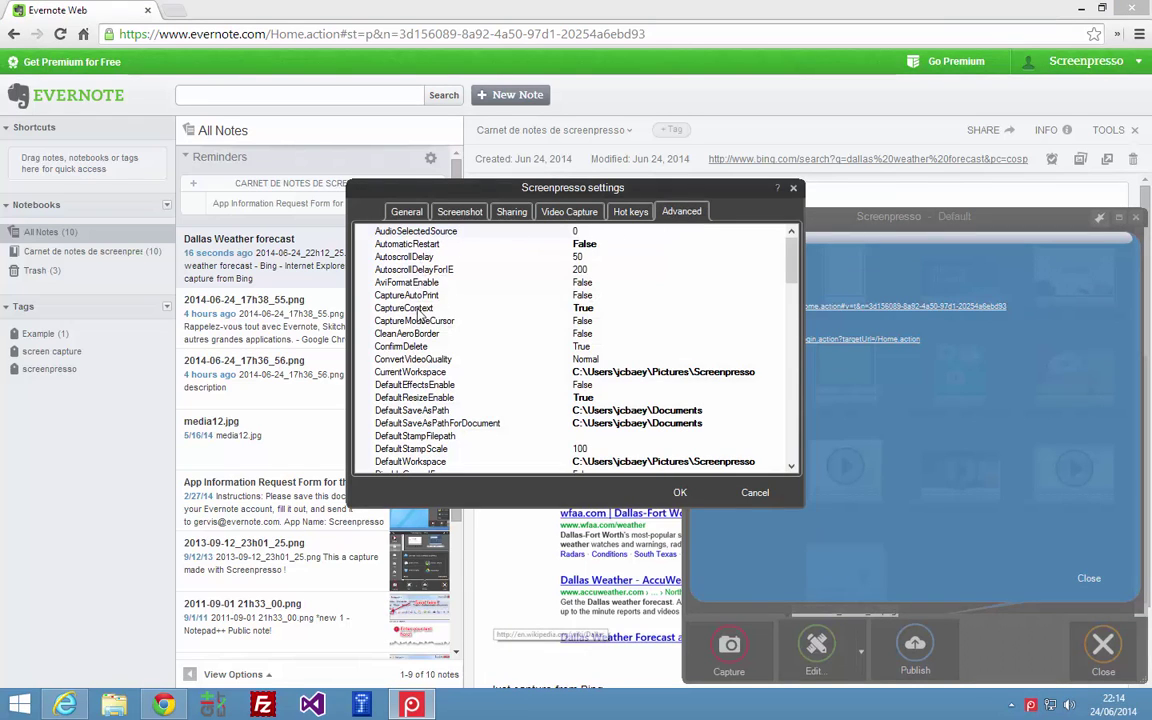
{"action": "left_click", "coordinate": [610, 310]}
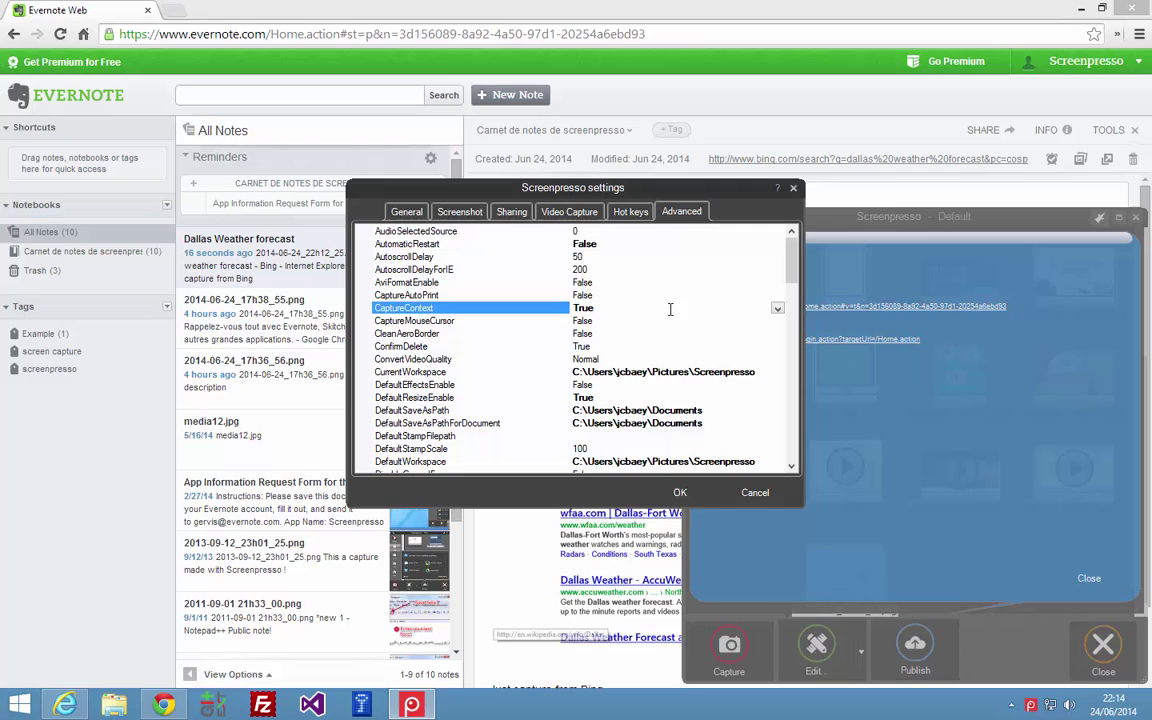
{"action": "left_click", "coordinate": [780, 311]}
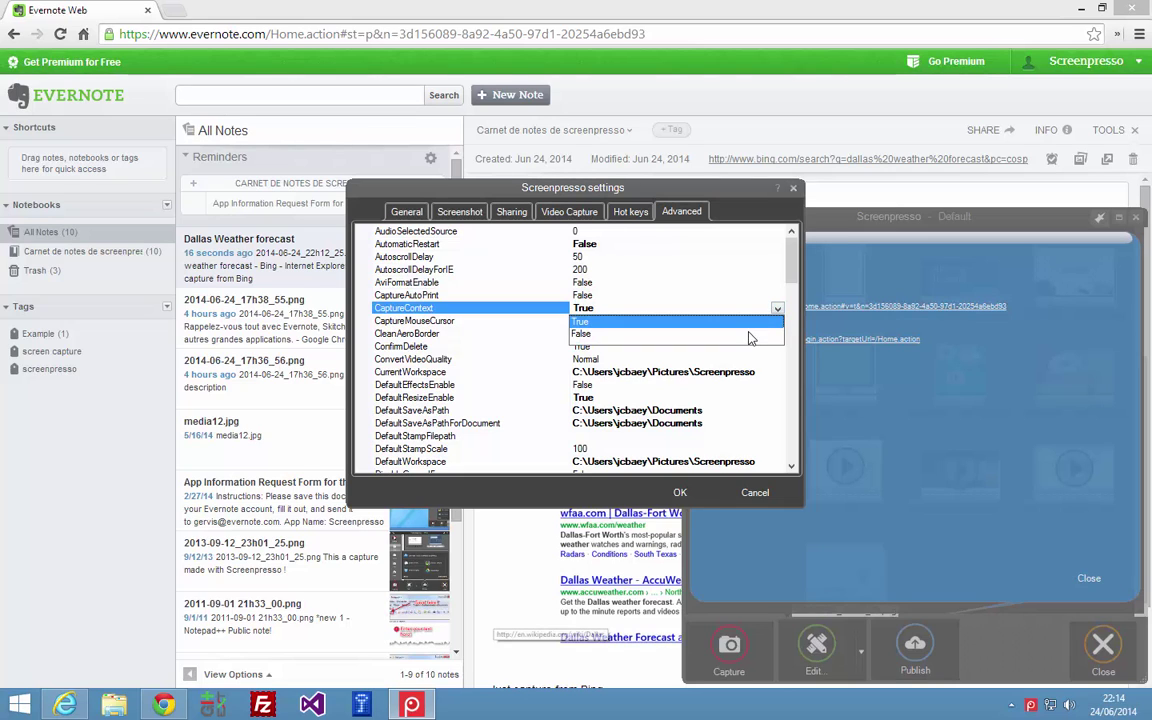
{"action": "left_click", "coordinate": [751, 334]}
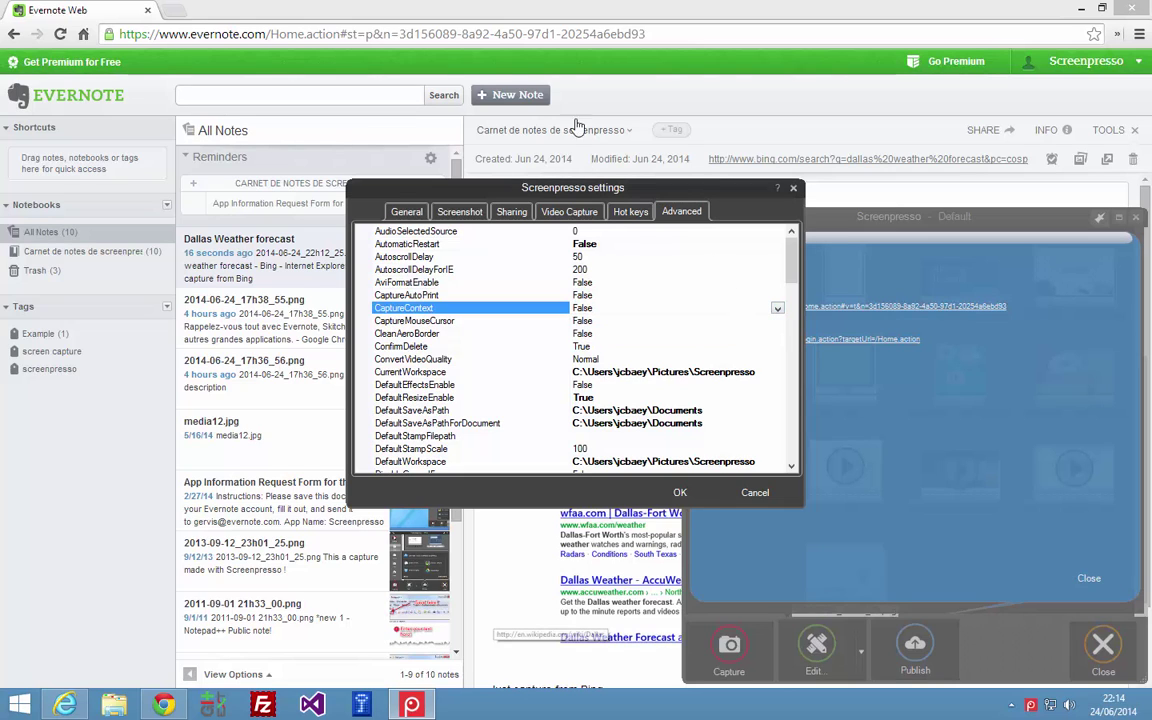
{"action": "left_click", "coordinate": [682, 494]}
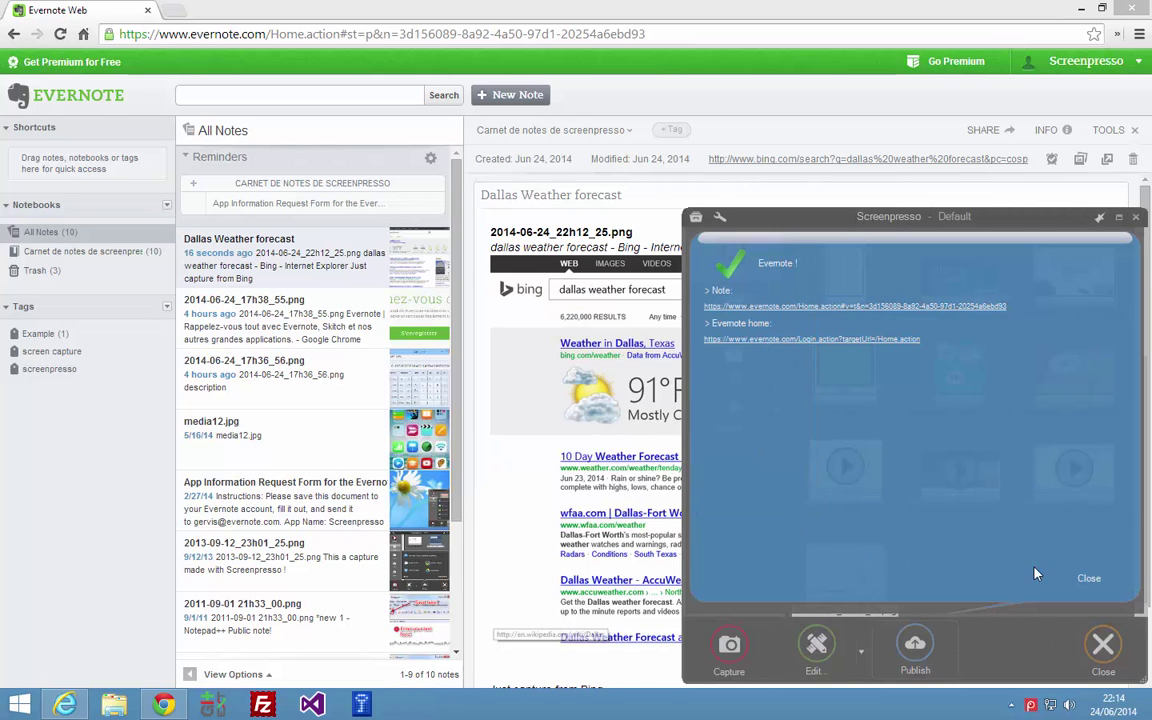
{"action": "left_click", "coordinate": [1088, 580]}
{"action": "left_click", "coordinate": [1103, 645]}
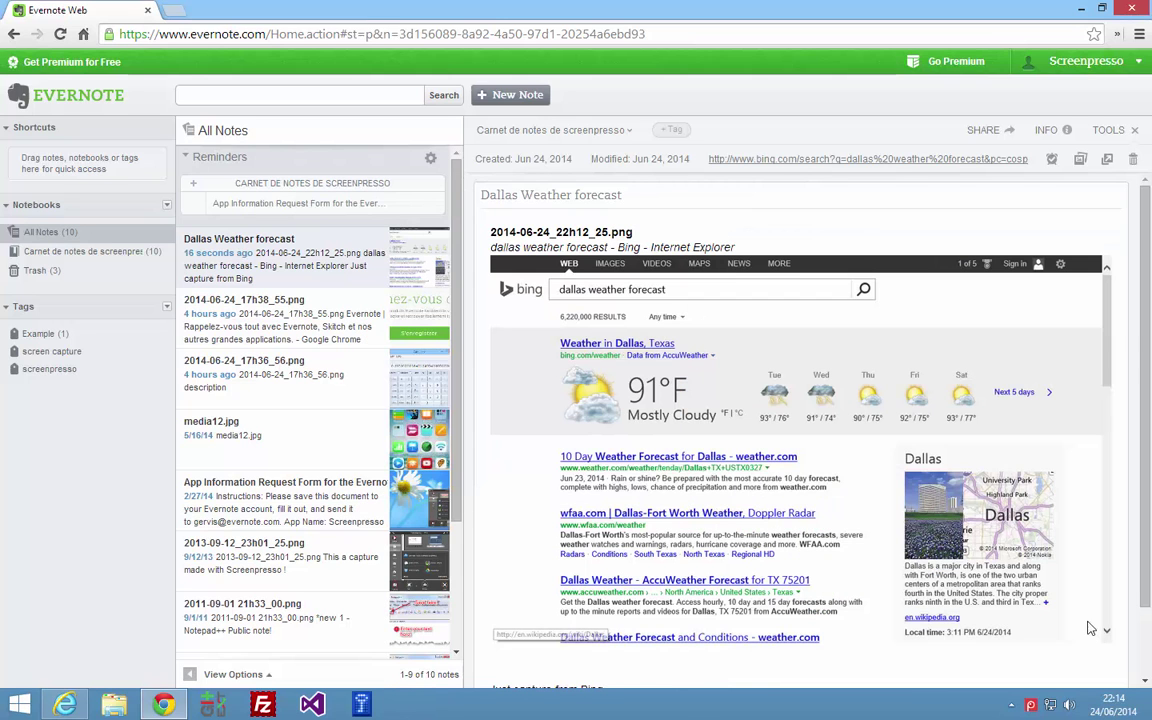
Capture the Dallas panel of the Bing results as a new region screenshot.
{"action": "left_click", "coordinate": [1080, 10]}
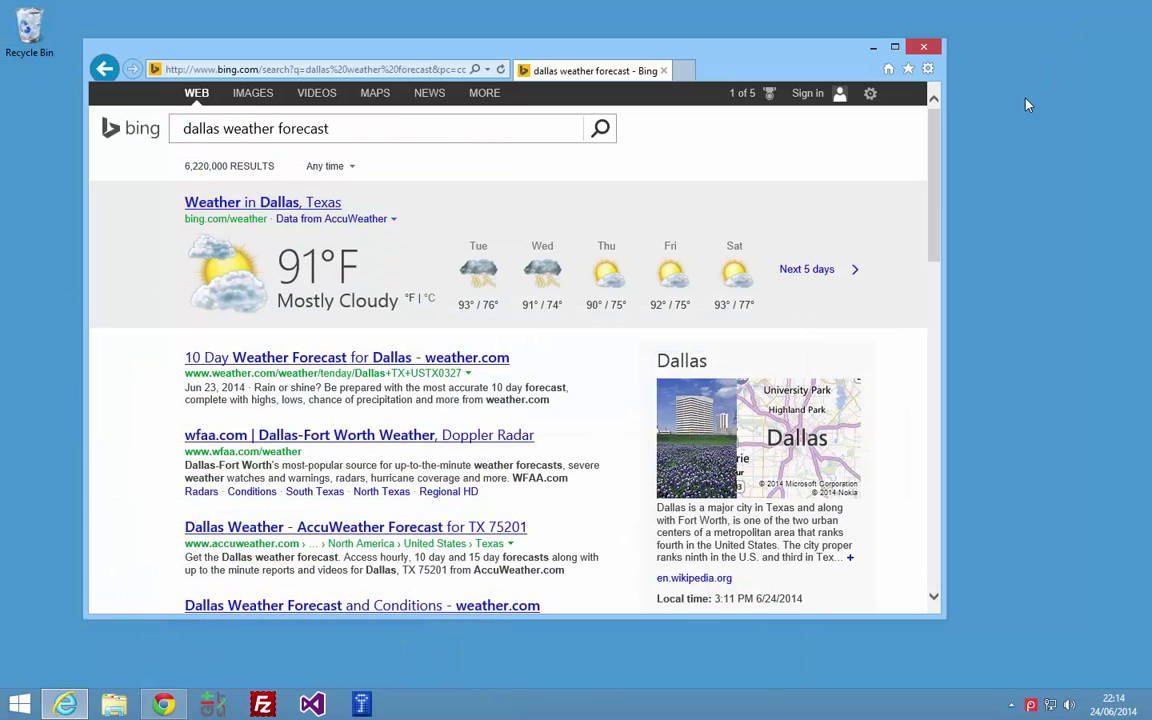
{"action": "key", "text": "Print"}
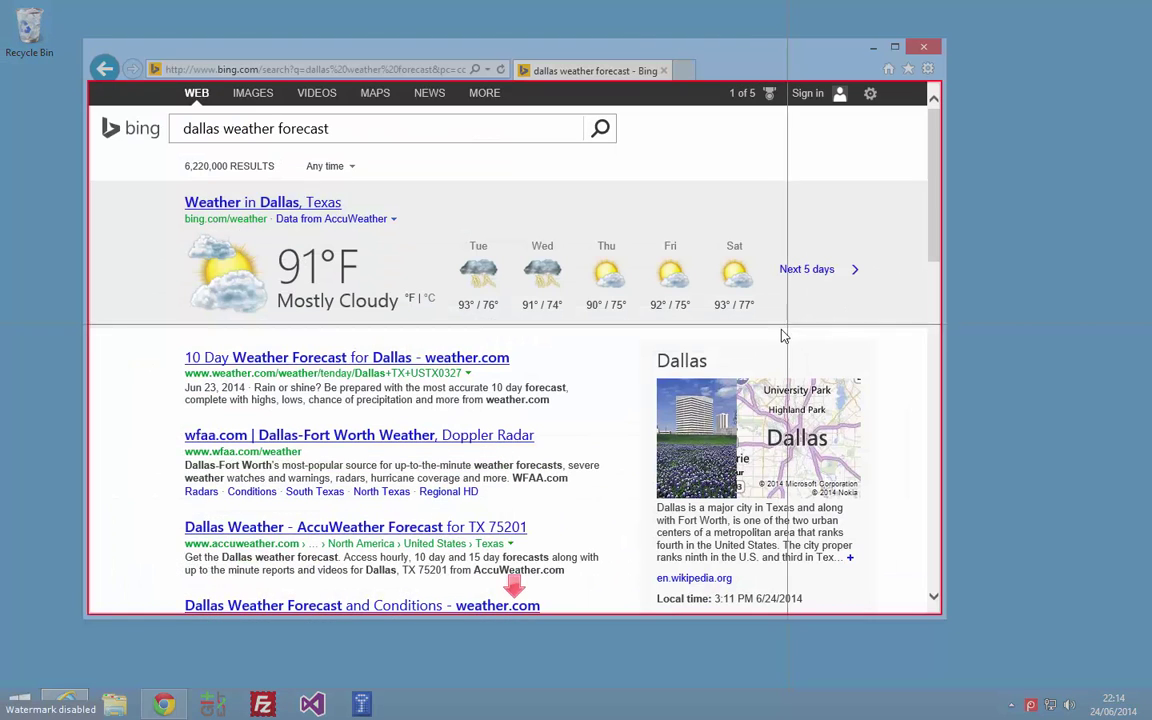
{"action": "left_click_drag", "start_coordinate": [628, 334], "coordinate": [877, 590]}
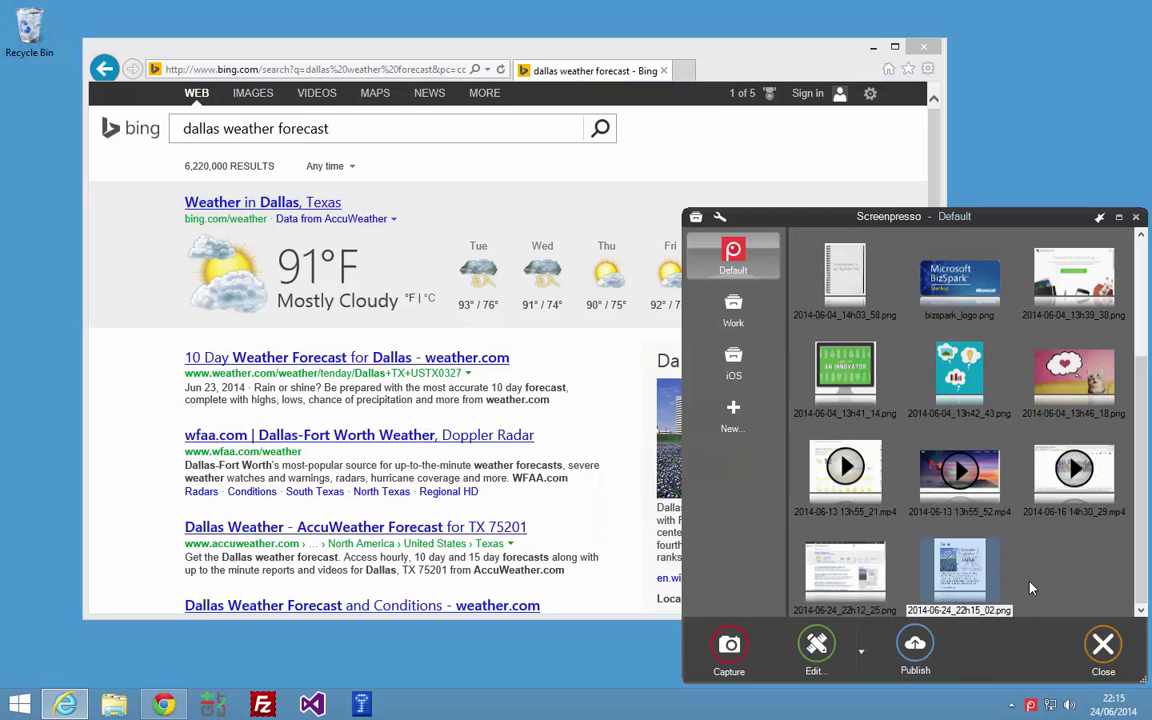
Prepare both captures for Evernote as 'My new note', tagged 'screen capture' and 'dallas', with public URL.
{"action": "left_click", "coordinate": [852, 585], "text": "ctrl"}
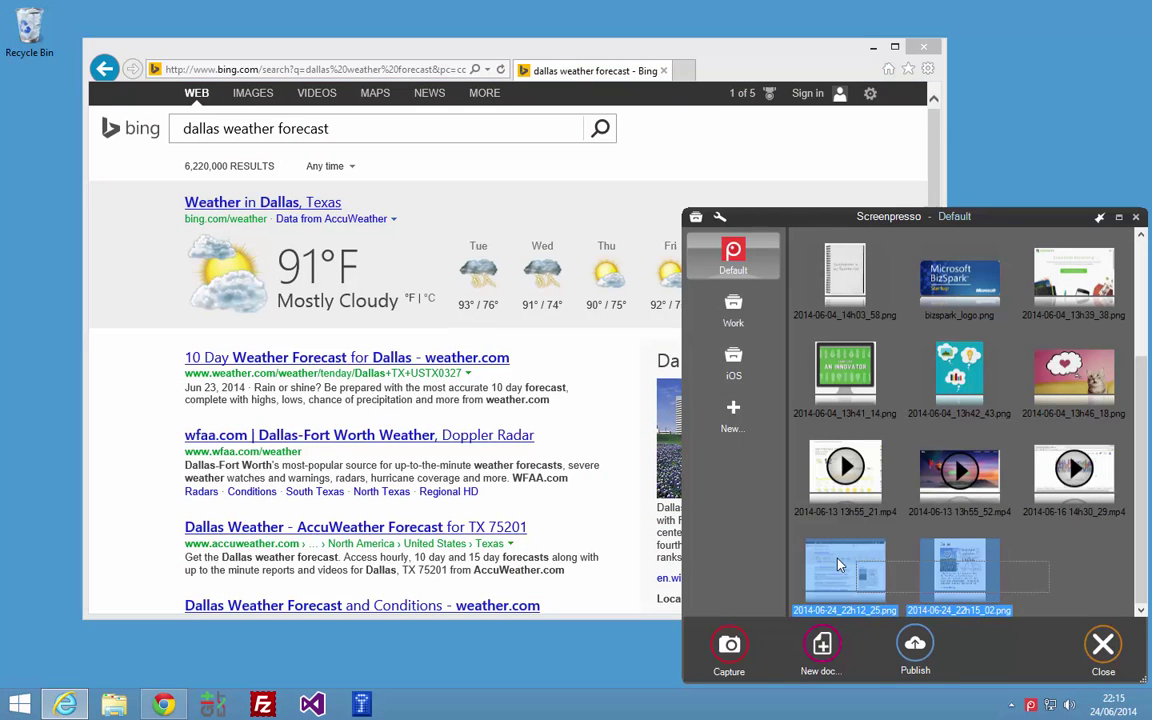
{"action": "left_click", "coordinate": [915, 648]}
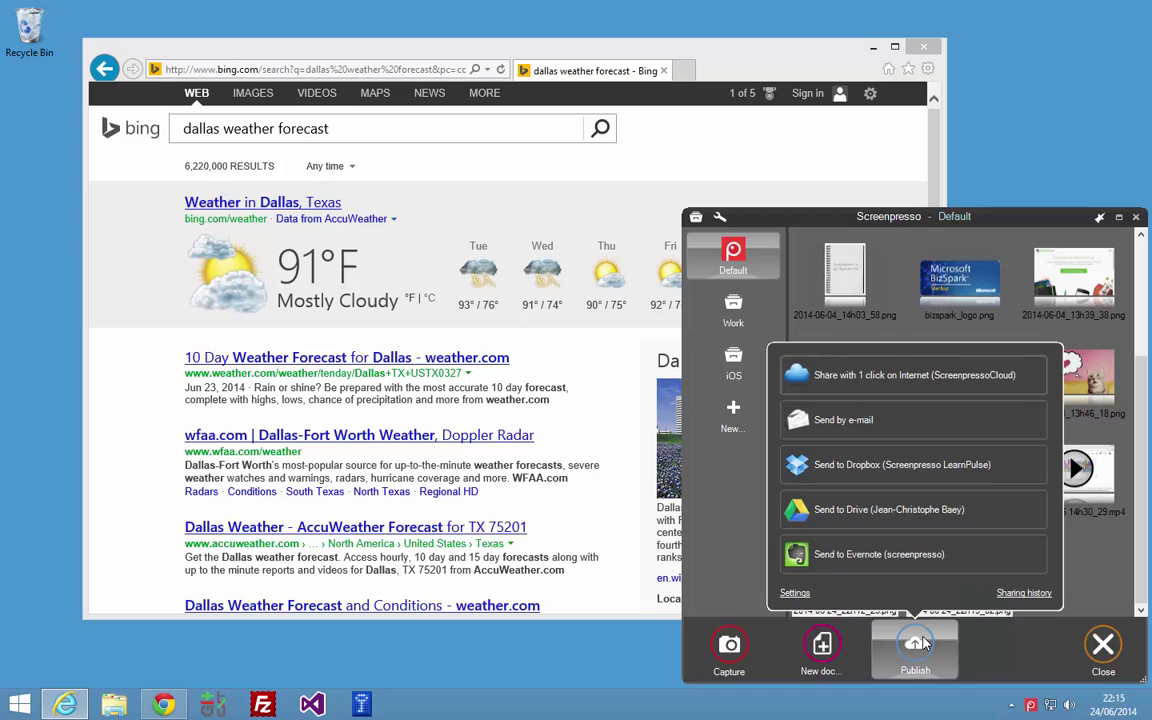
{"action": "left_click", "coordinate": [818, 553]}
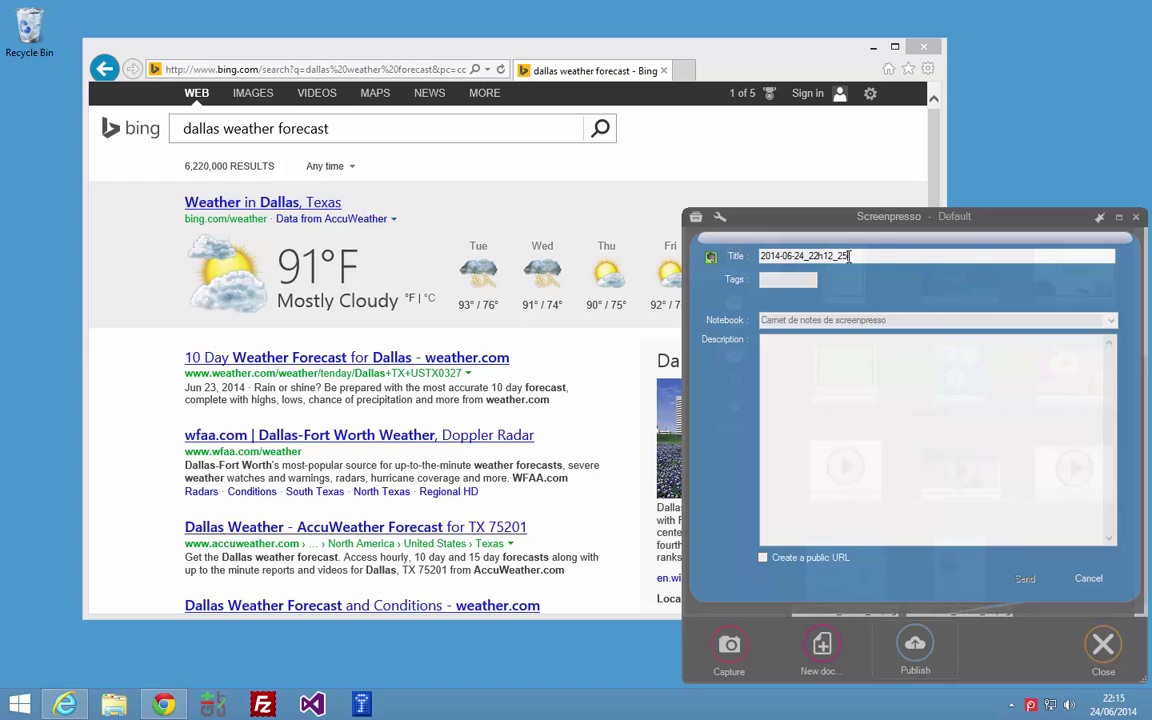
{"action": "type", "text": "My new"}
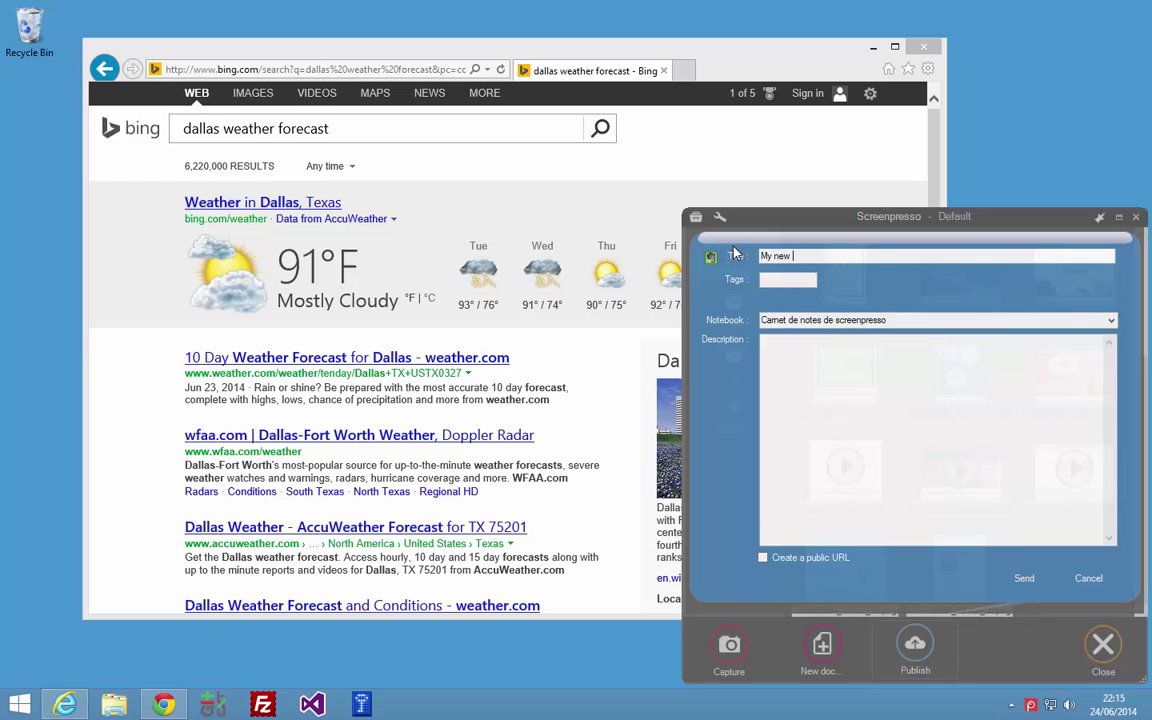
{"action": "type", "text": " note"}
{"action": "left_click", "coordinate": [768, 279]}
{"action": "type", "text": "screen capture"}
{"action": "key", "text": "Down"}
{"action": "key", "text": "Return"}
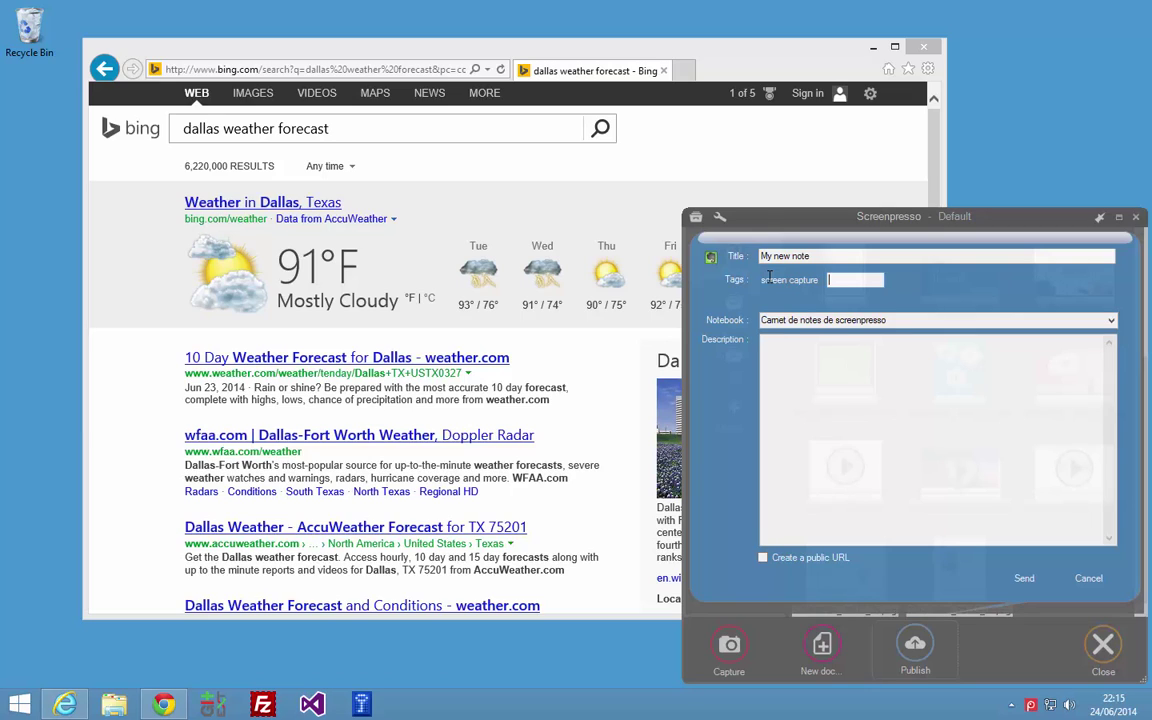
{"action": "type", "text": "w"}
{"action": "key", "text": "Return"}
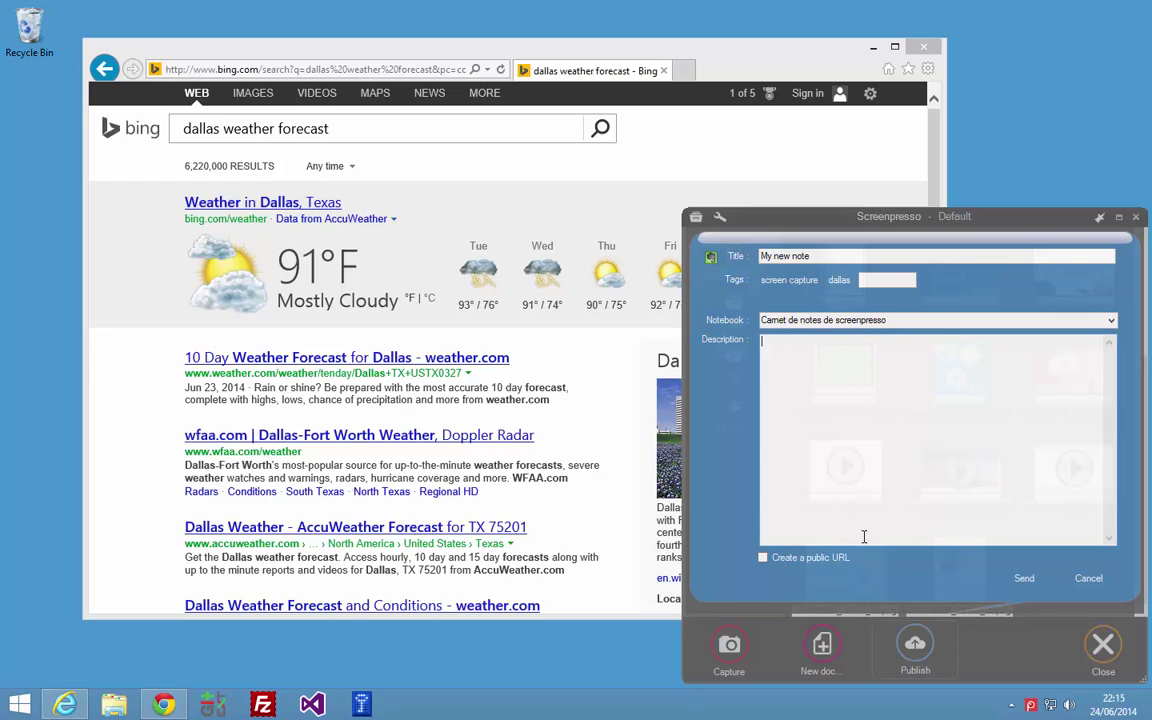
{"action": "left_click", "coordinate": [836, 557]}
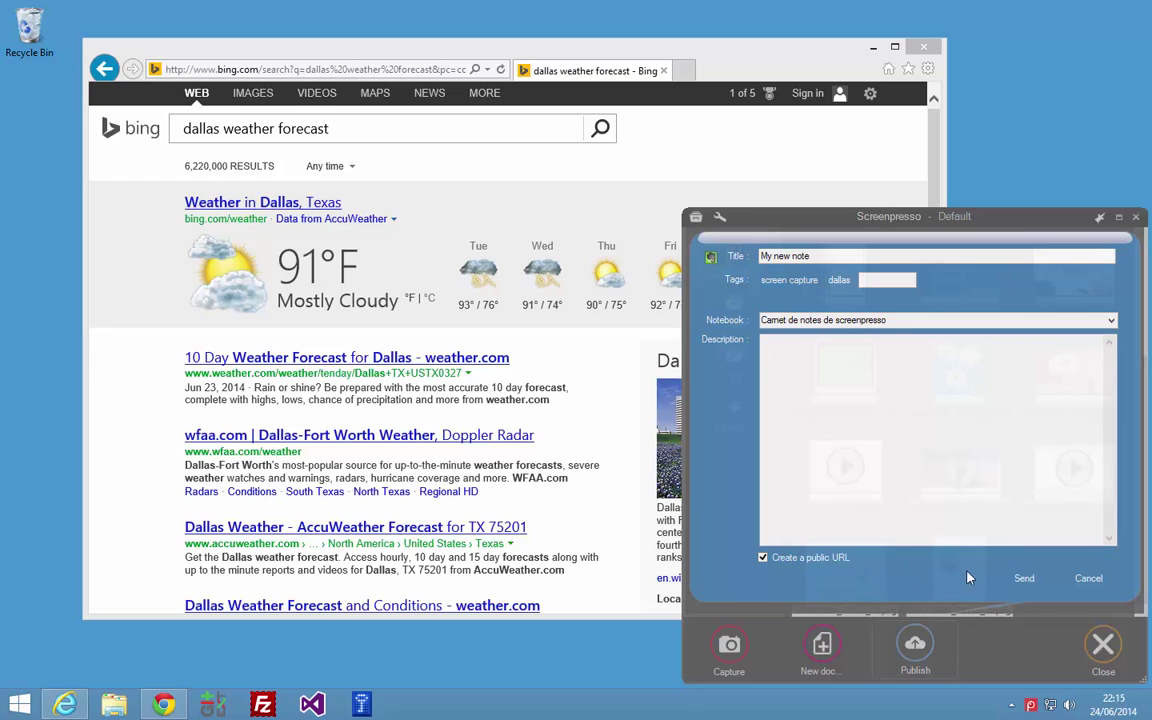
Upload 'My new note' to Evernote and wait for its note, public and short links.
{"action": "left_click", "coordinate": [1022, 582]}
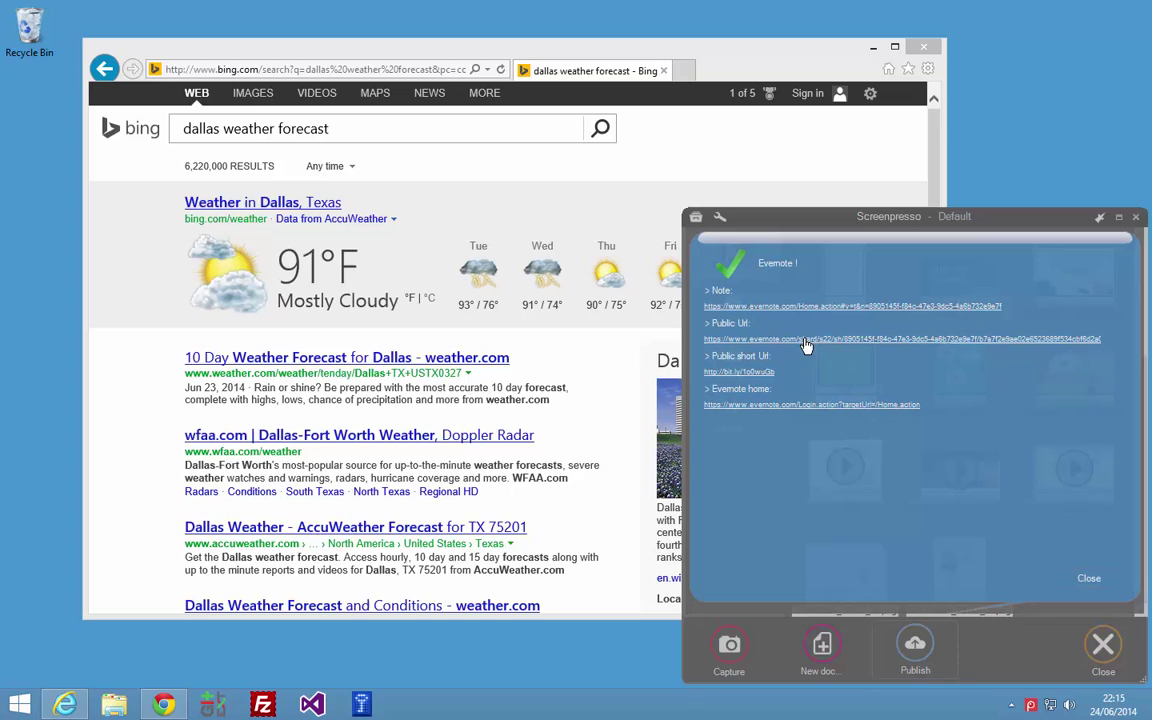
Open the public short link and review both Dallas captures on the shared 'My new note' page.
{"action": "right_click", "coordinate": [754, 379]}
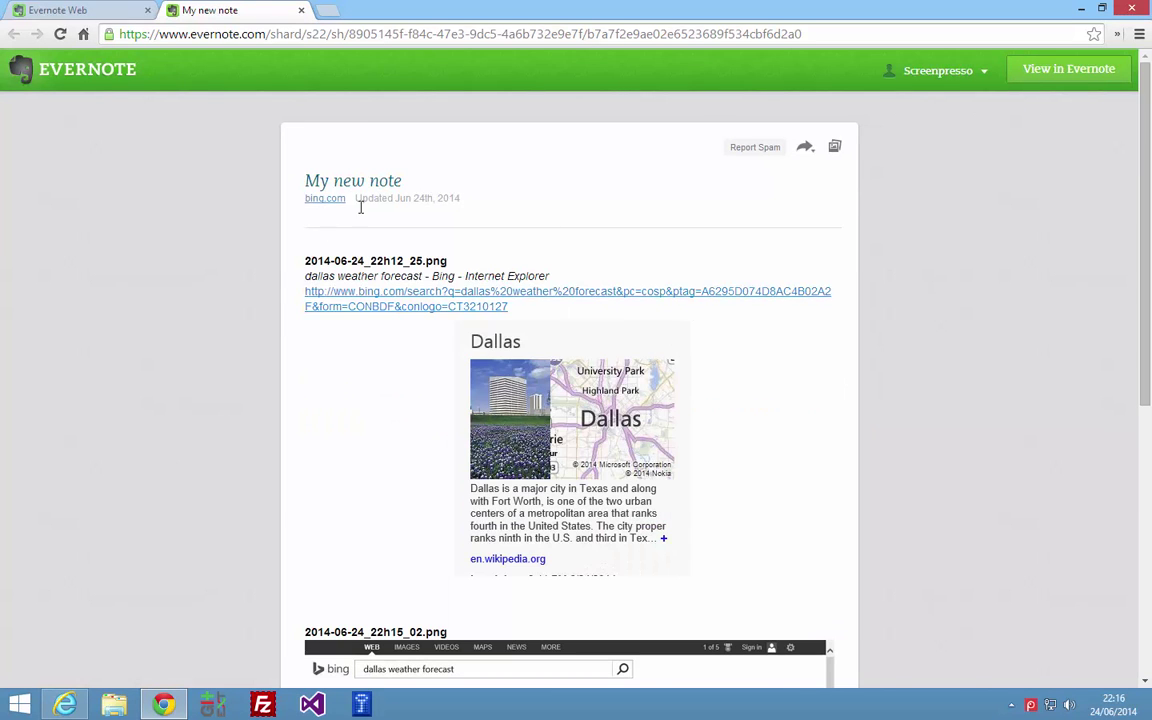
{"action": "scroll", "coordinate": [672, 400], "scroll_direction": "down", "scroll_amount": 5}
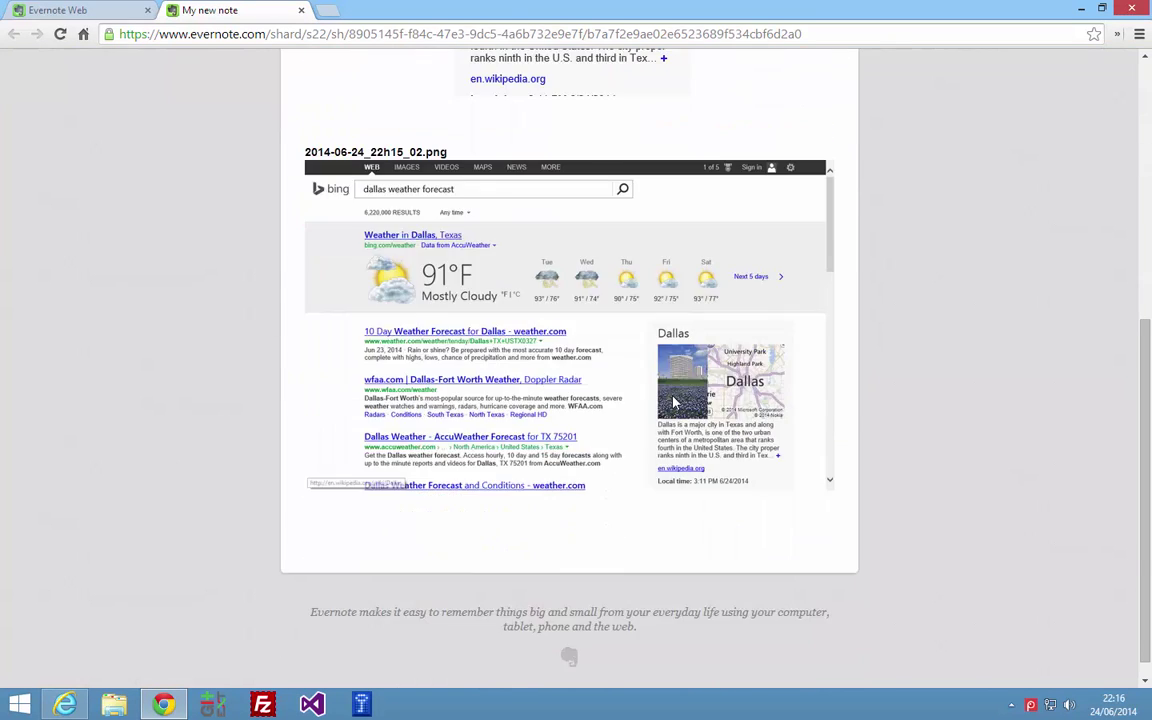
{"action": "scroll", "coordinate": [673, 395], "scroll_direction": "up", "scroll_amount": 5}
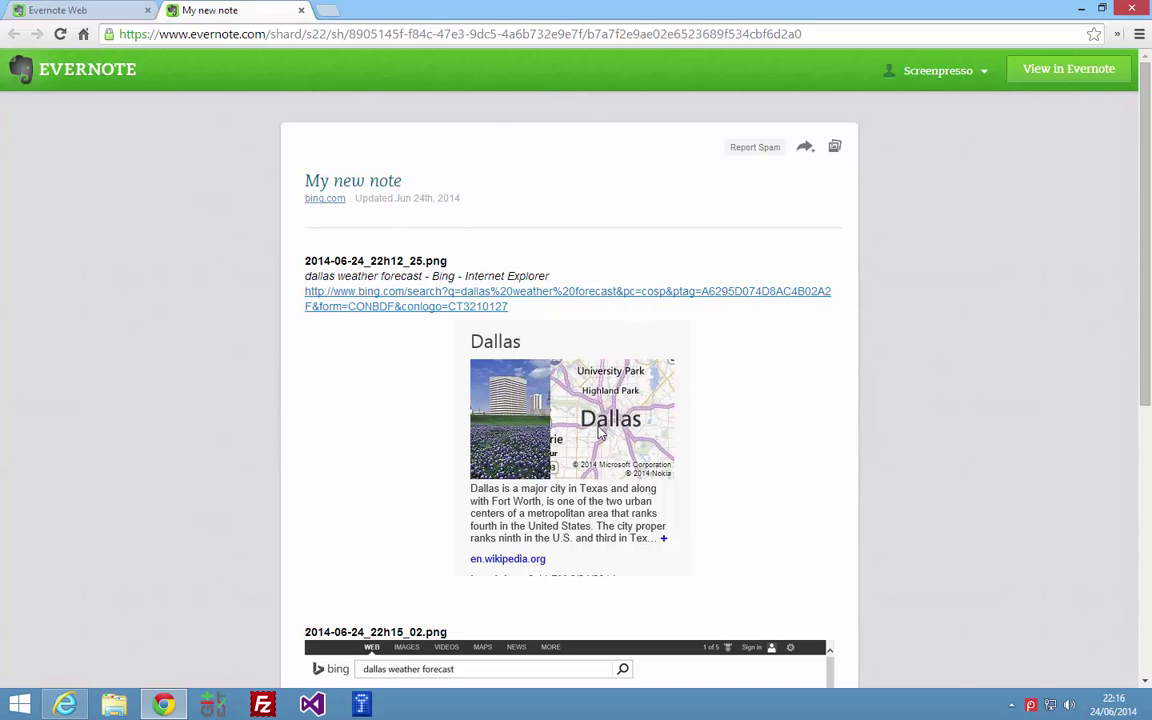
{"action": "scroll", "coordinate": [600, 427], "scroll_direction": "down", "scroll_amount": 5}
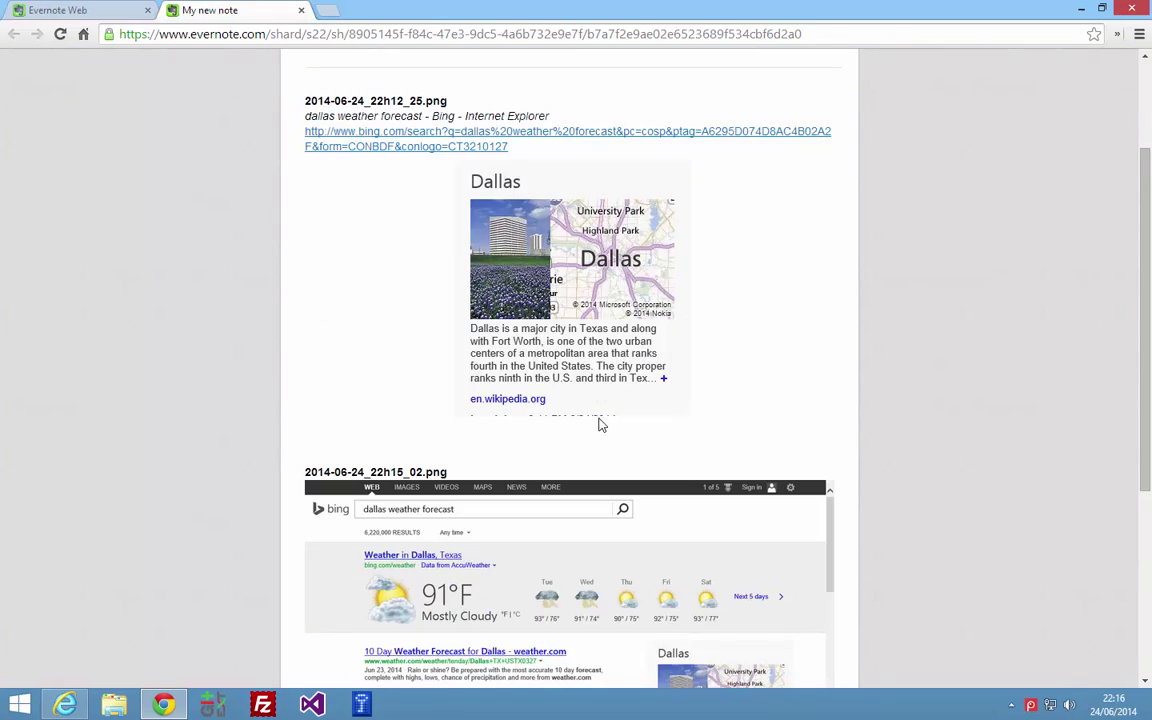
{"action": "scroll", "coordinate": [600, 424], "scroll_direction": "up", "scroll_amount": 5}
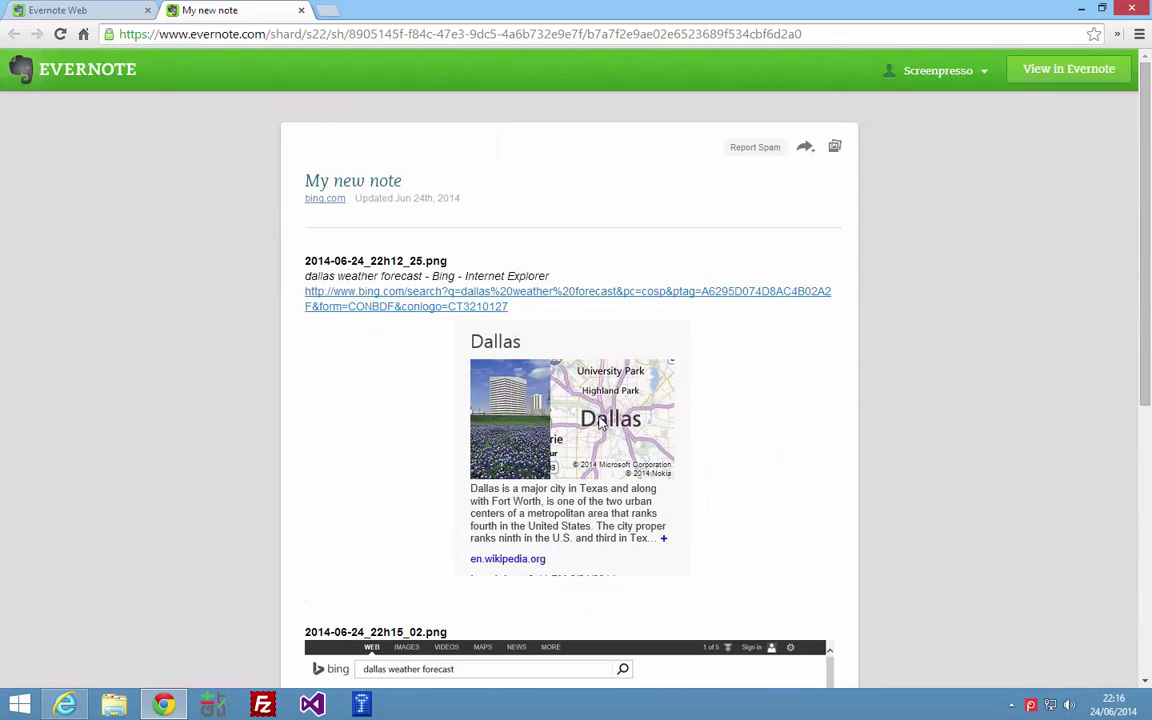
{"action": "left_click", "coordinate": [1030, 705]}
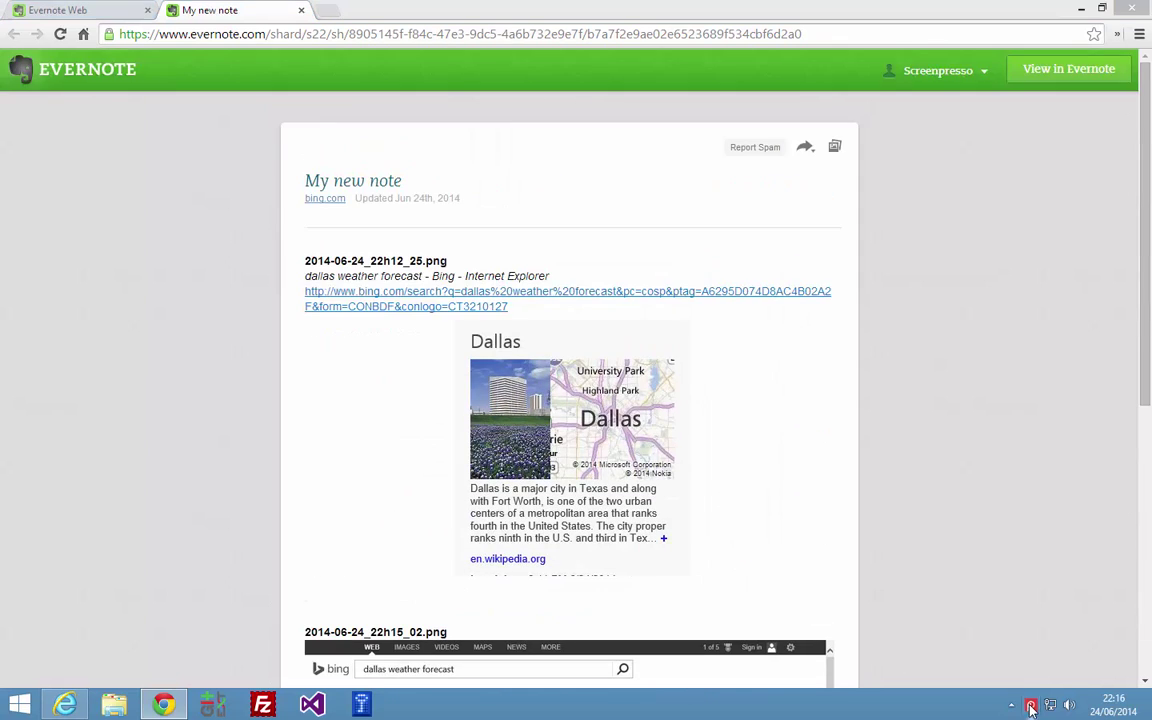